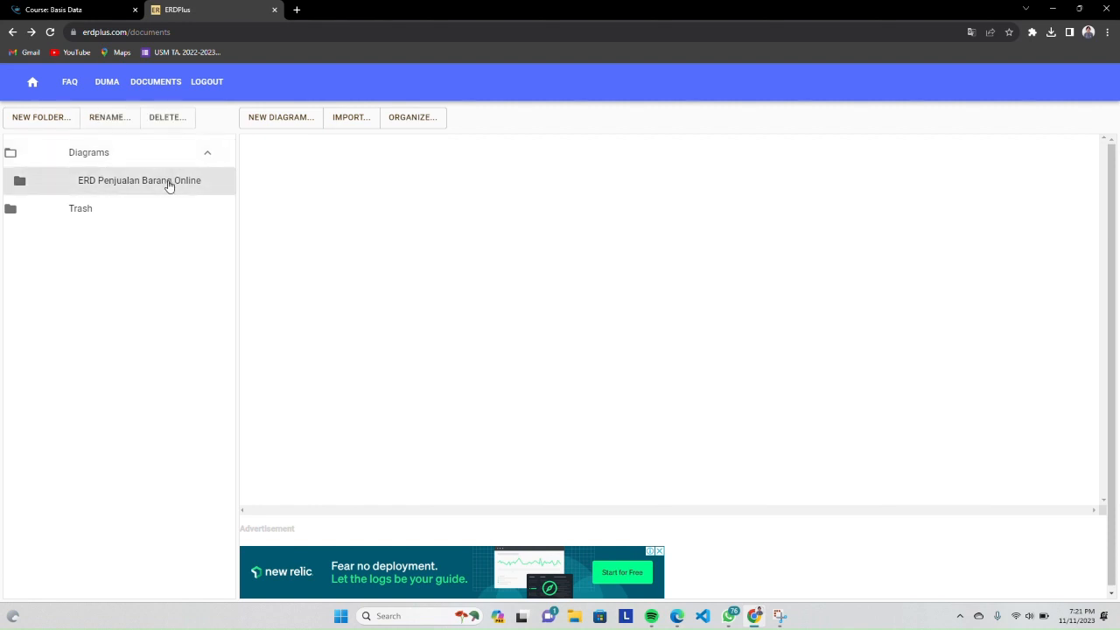
Create an ER Diagram named "ERD Penjualan Barang Online" in the ERD Penjualan Barang Online folder and open it for editing
click(288, 122)
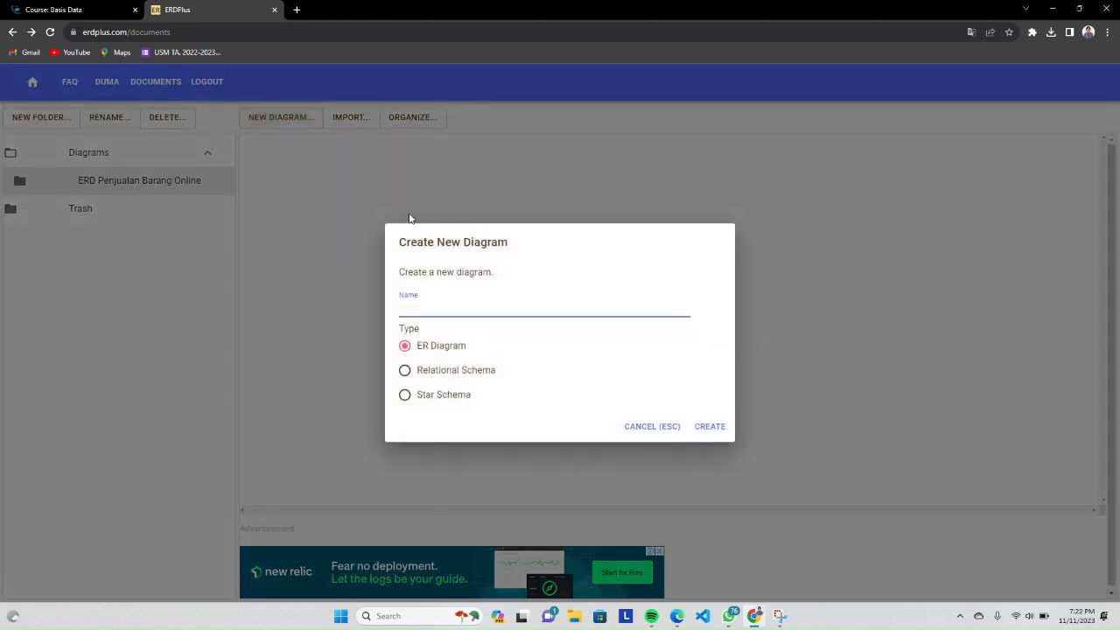
click(466, 304)
key(Caps_Lock)
click(466, 302)
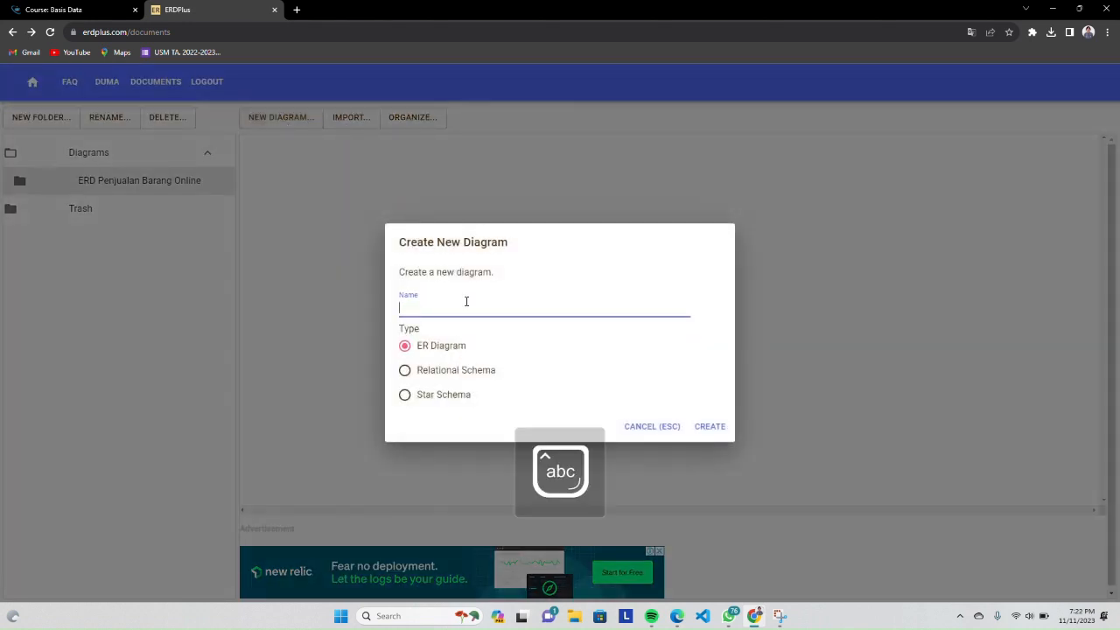
key(Caps_Lock)
text(ERD  Penjualan Barang Online)
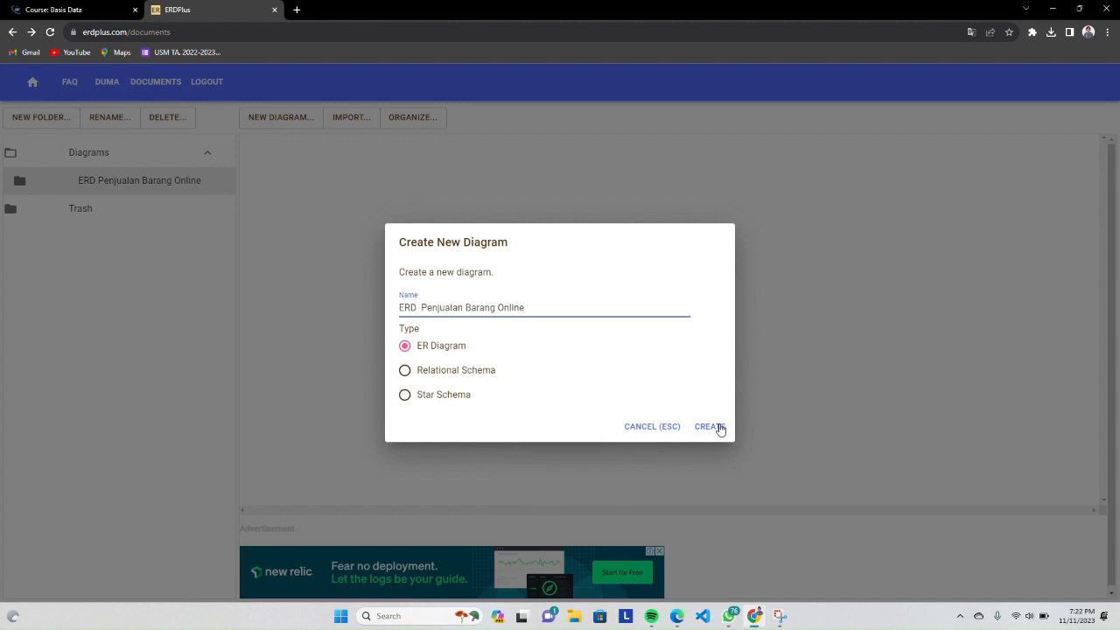
click(719, 429)
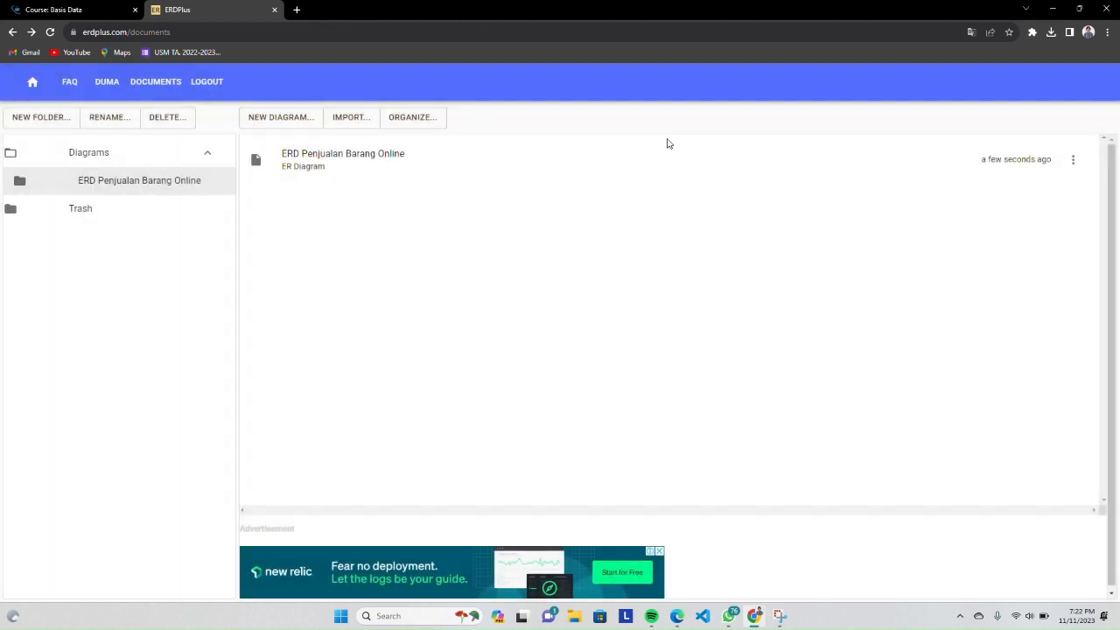
click(577, 161)
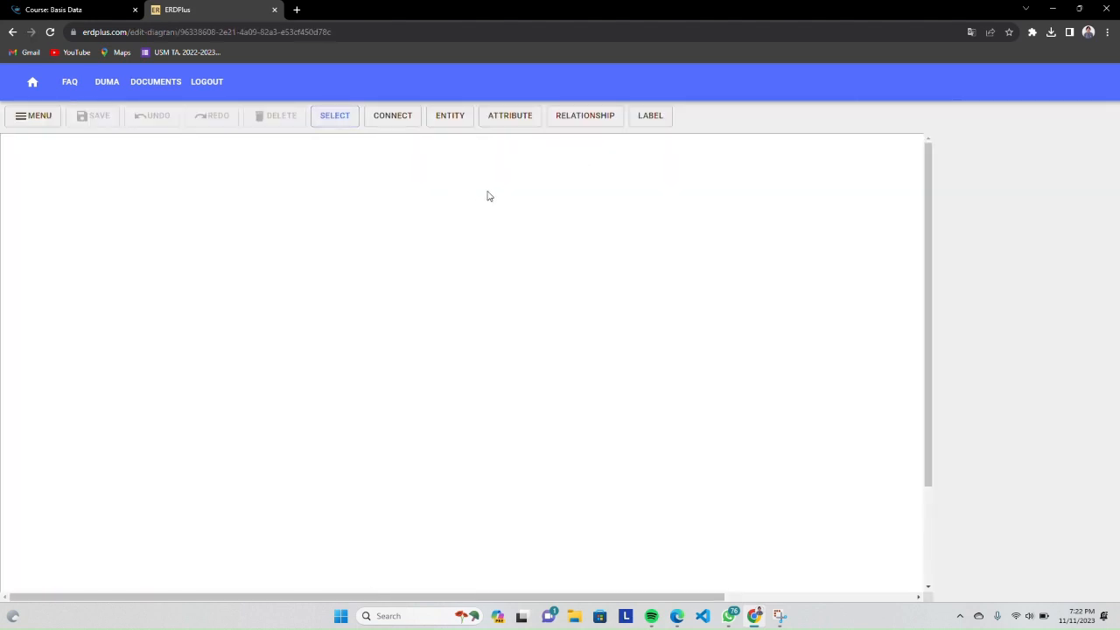
Place three entities in a row across the upper part of the canvas
click(449, 115)
click(78, 238)
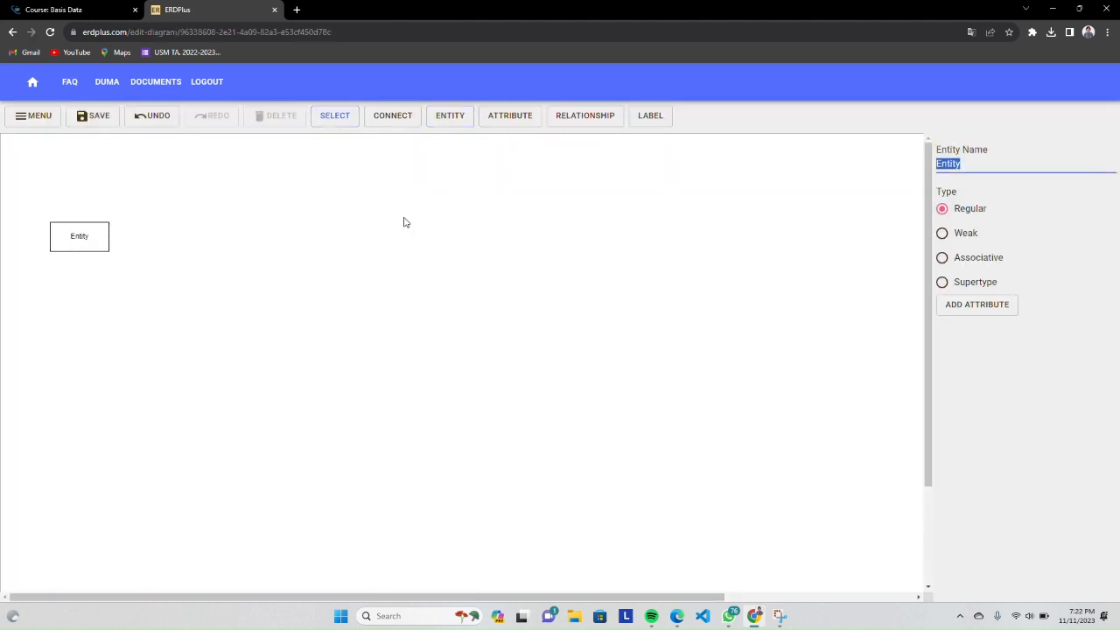
click(443, 116)
click(269, 234)
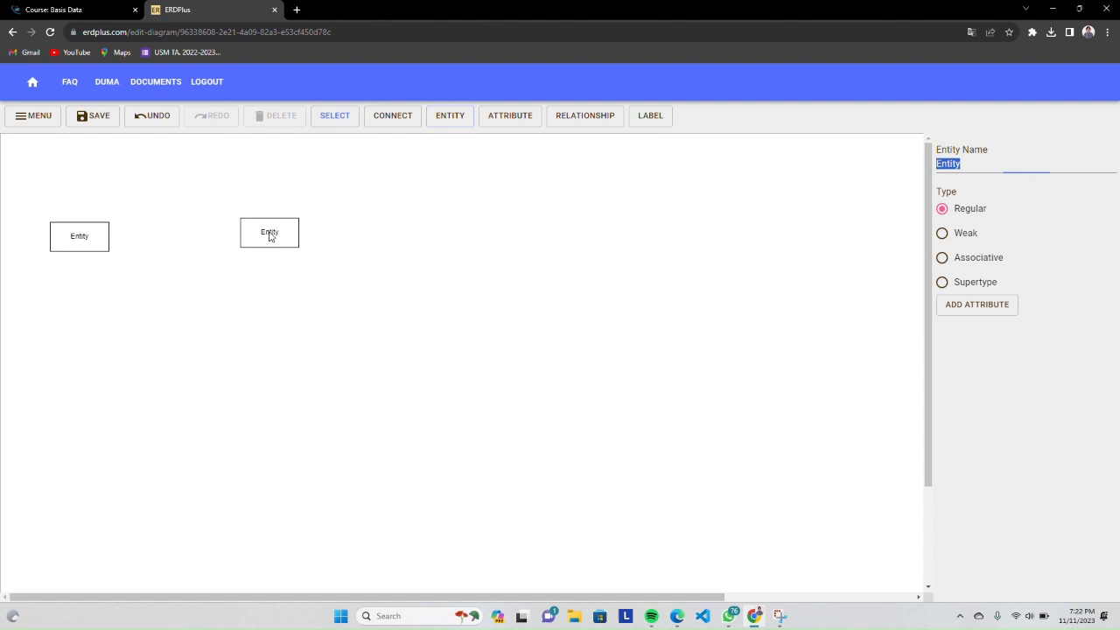
click(447, 120)
click(501, 236)
Shift the leftmost entity slightly inward and name it Penjual
click(105, 232)
drag(105, 231, 146, 234)
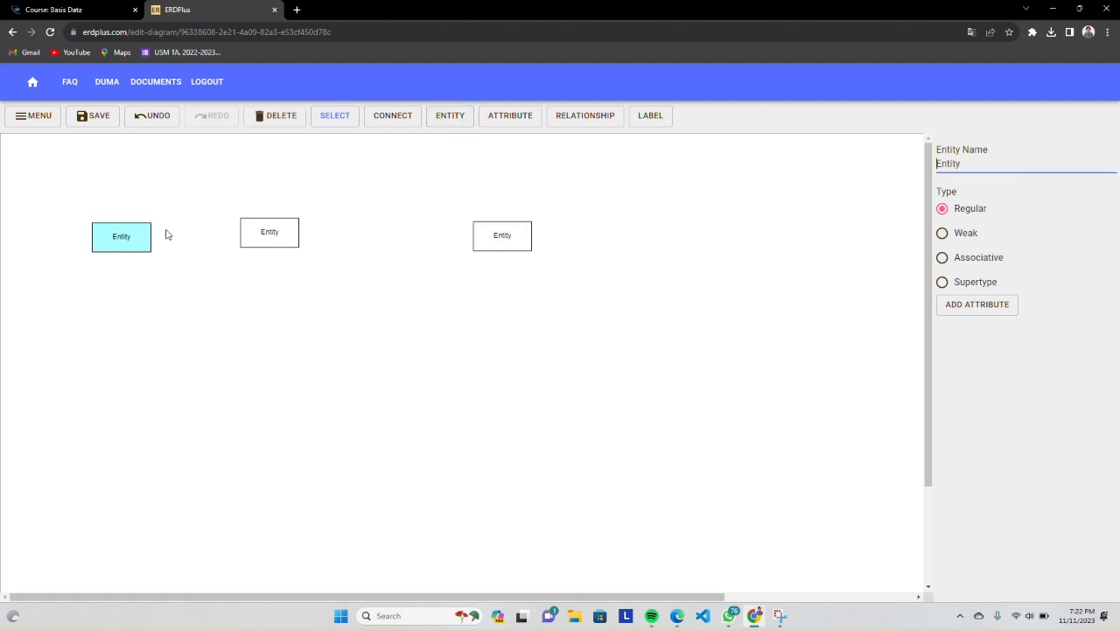
drag(1005, 159, 888, 176)
text(Penjual)
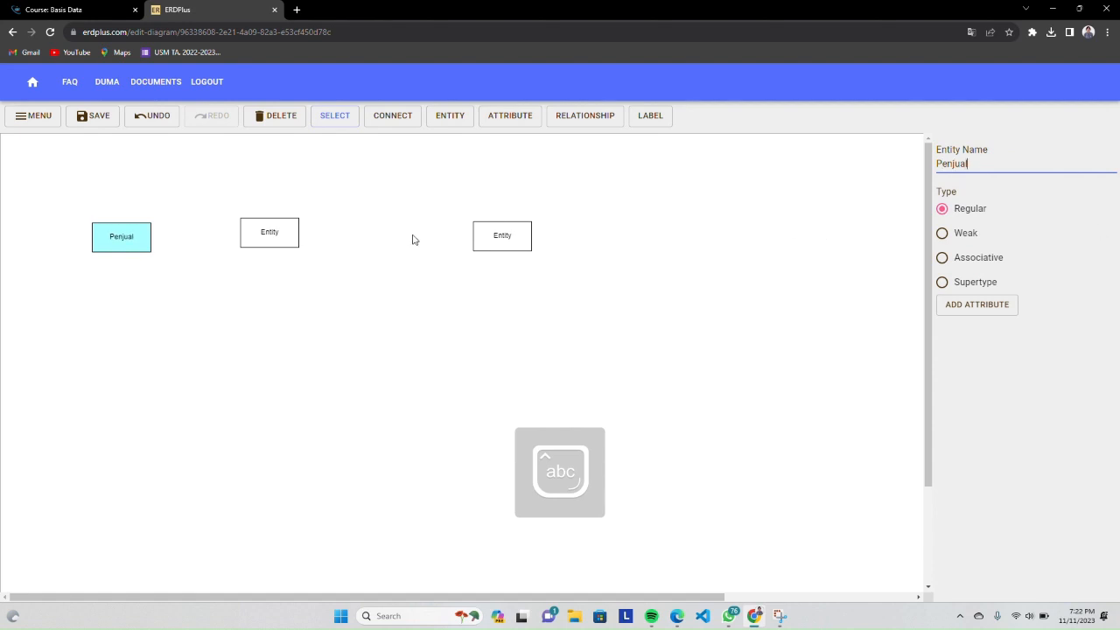
Name the middle entity Pembeli and the rightmost entity Barang
click(269, 227)
key(Caps_Lock)
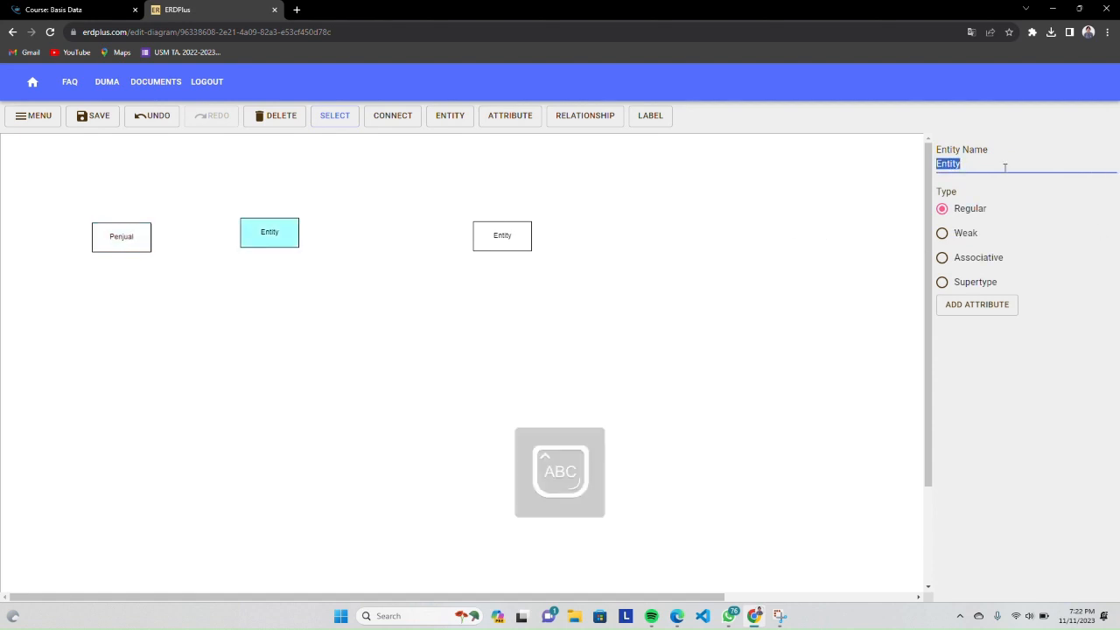
text(P)
click(502, 240)
key(Caps_Lock)
text(B)
key(Caps_Lock)
text(arang)
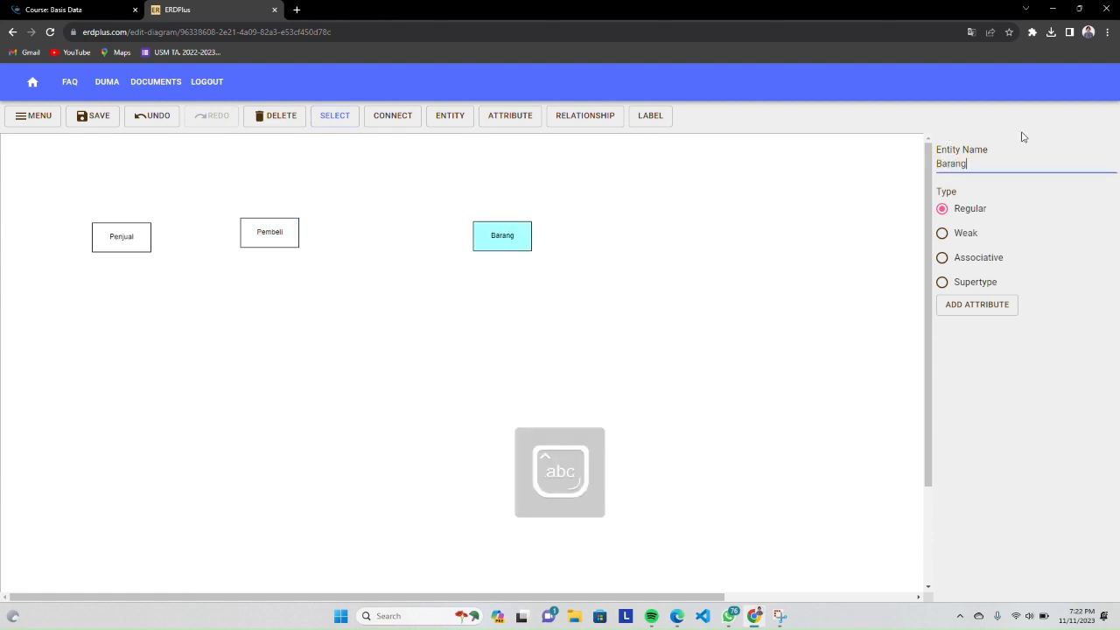
click(639, 222)
Rearrange the entities so Pembeli sits well below Penjual and Barang stands level with Pembeli, far to its right
drag(145, 233, 191, 250)
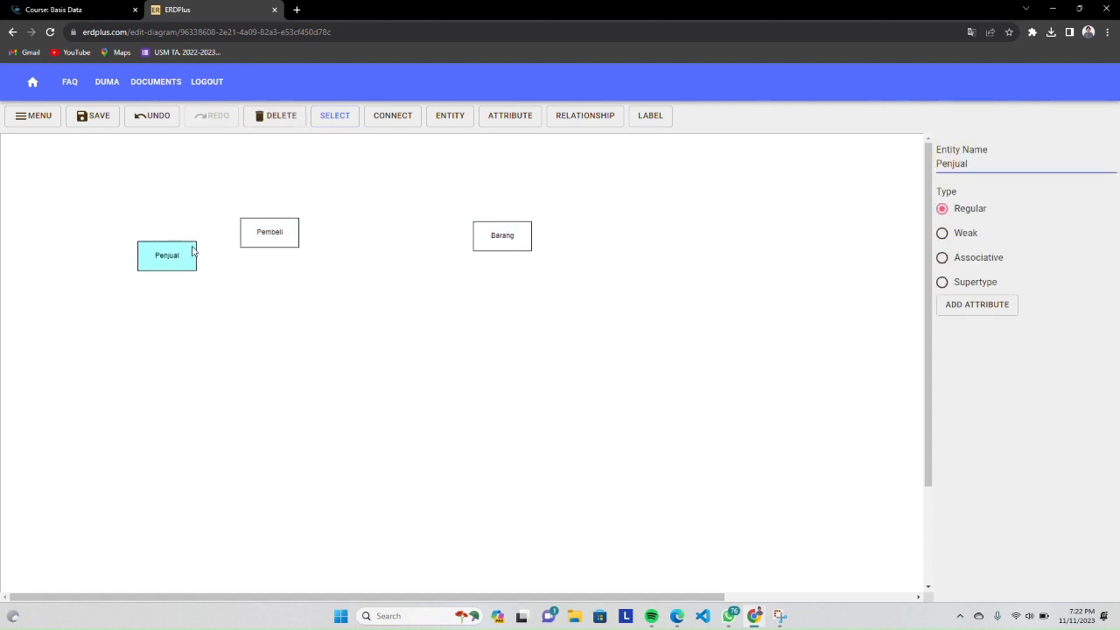
drag(274, 242, 344, 459)
drag(500, 242, 512, 257)
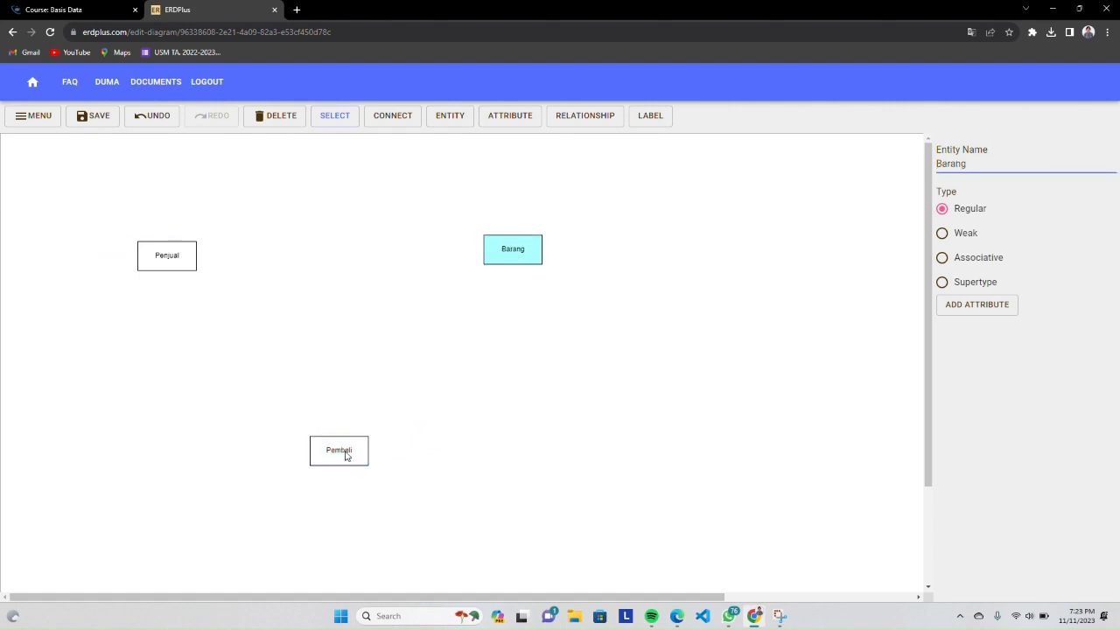
drag(347, 456, 169, 466)
drag(524, 253, 601, 467)
drag(197, 468, 298, 470)
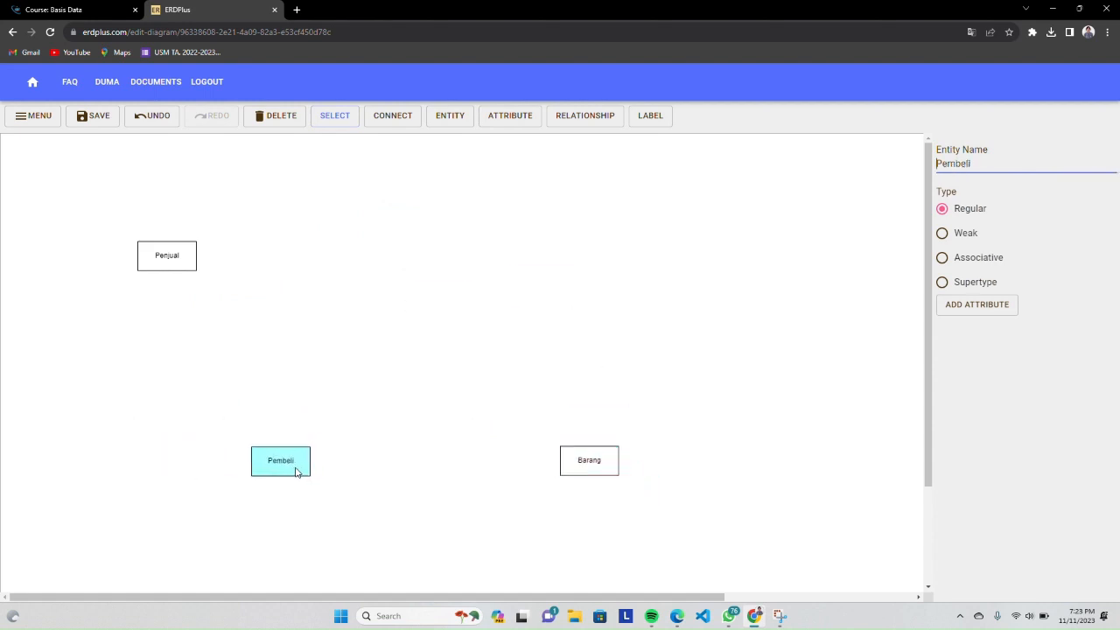
drag(164, 259, 275, 268)
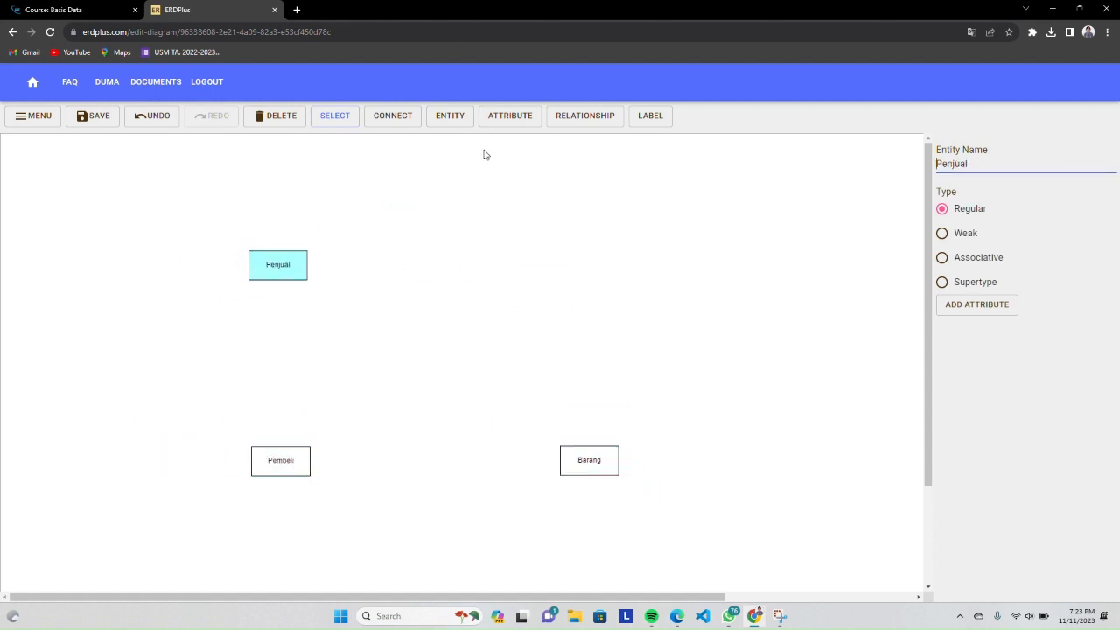
Place three attributes around Penjual: one to its left, one to its upper left and one above it
click(481, 119)
click(117, 277)
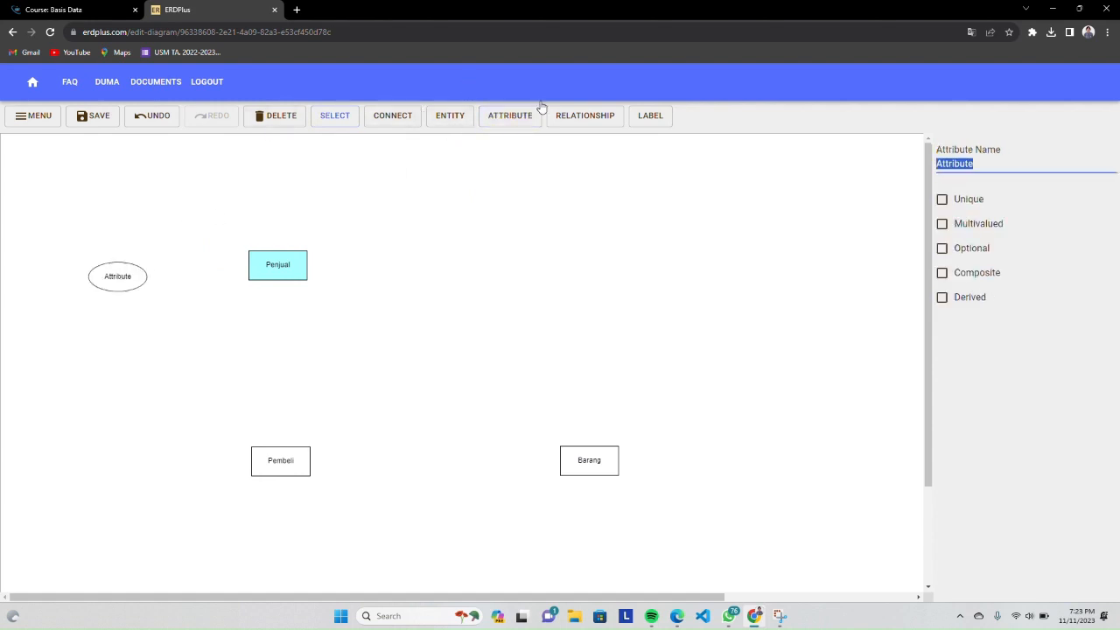
click(497, 119)
click(187, 213)
click(498, 119)
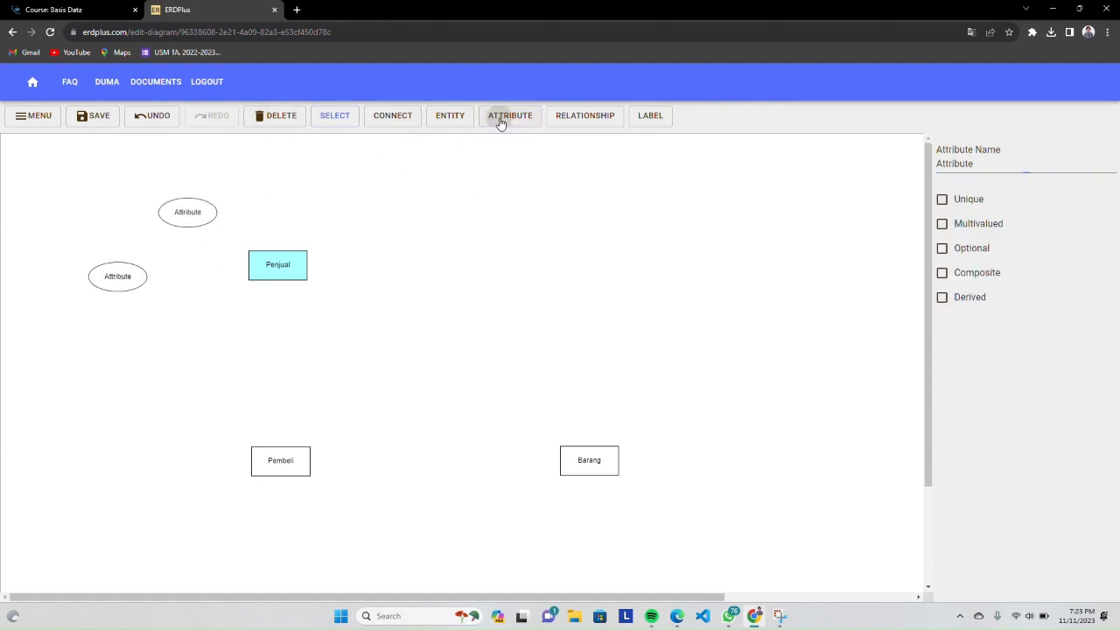
click(289, 187)
Name the attribute to the left of Penjual id_penjual and mark it as Unique
click(112, 280)
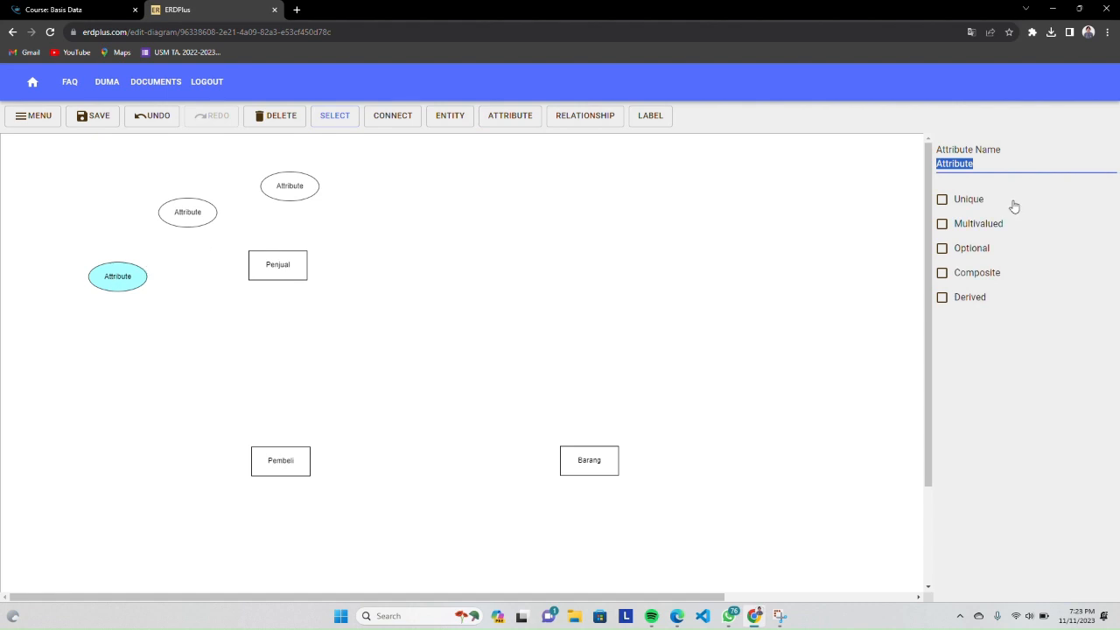
text(id_penjual)
click(959, 205)
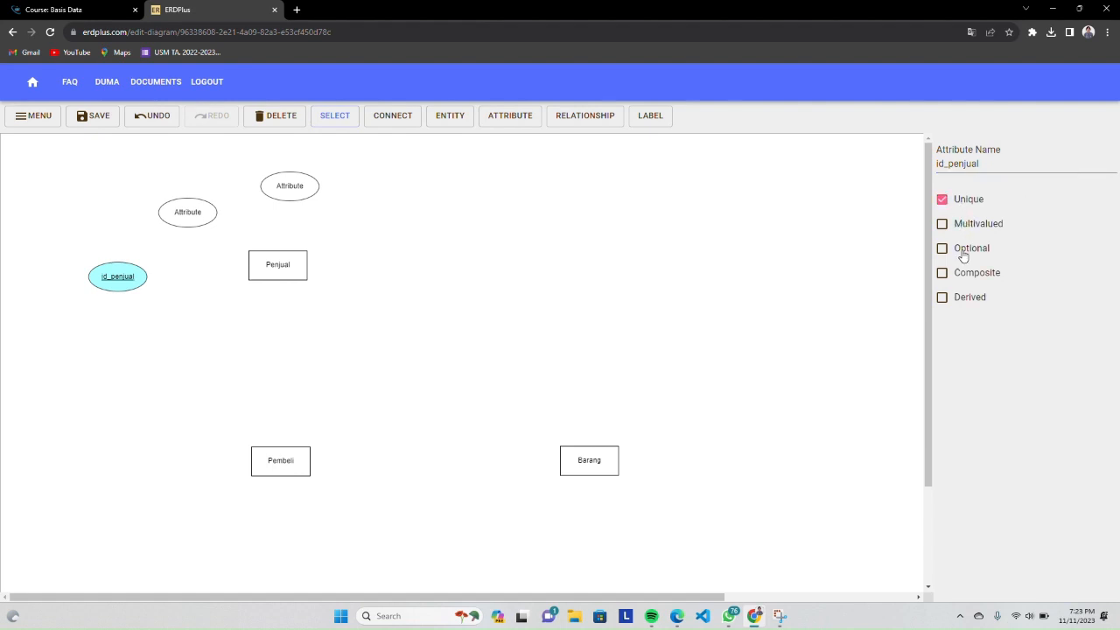
Name the attribute at Penjual's upper left nama_penjual and the one above Penjual email
click(197, 215)
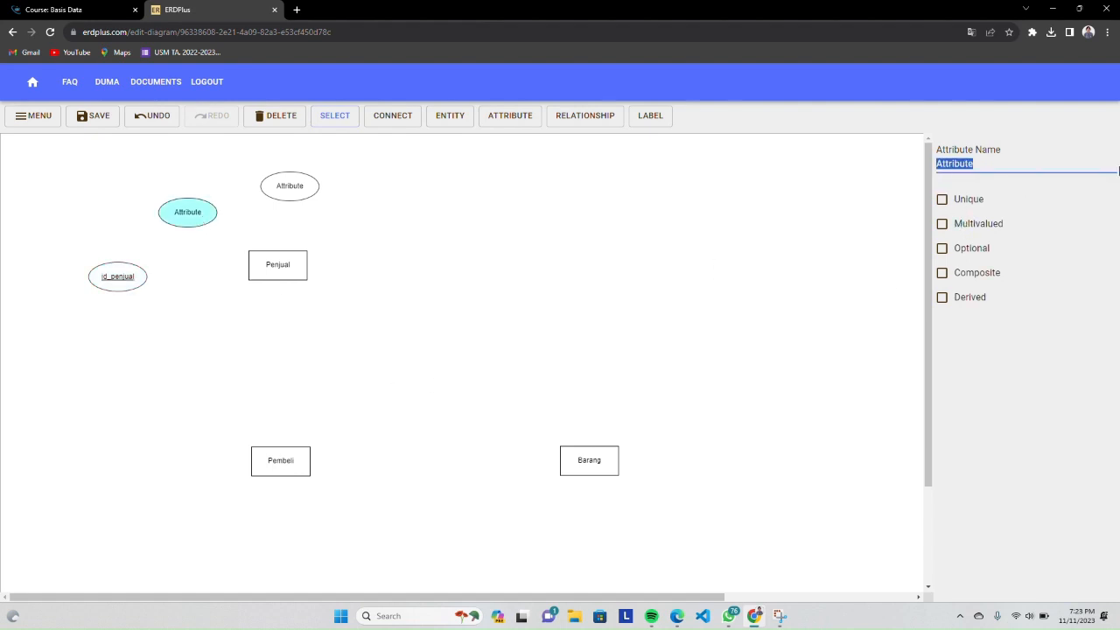
text(nama_penjual)
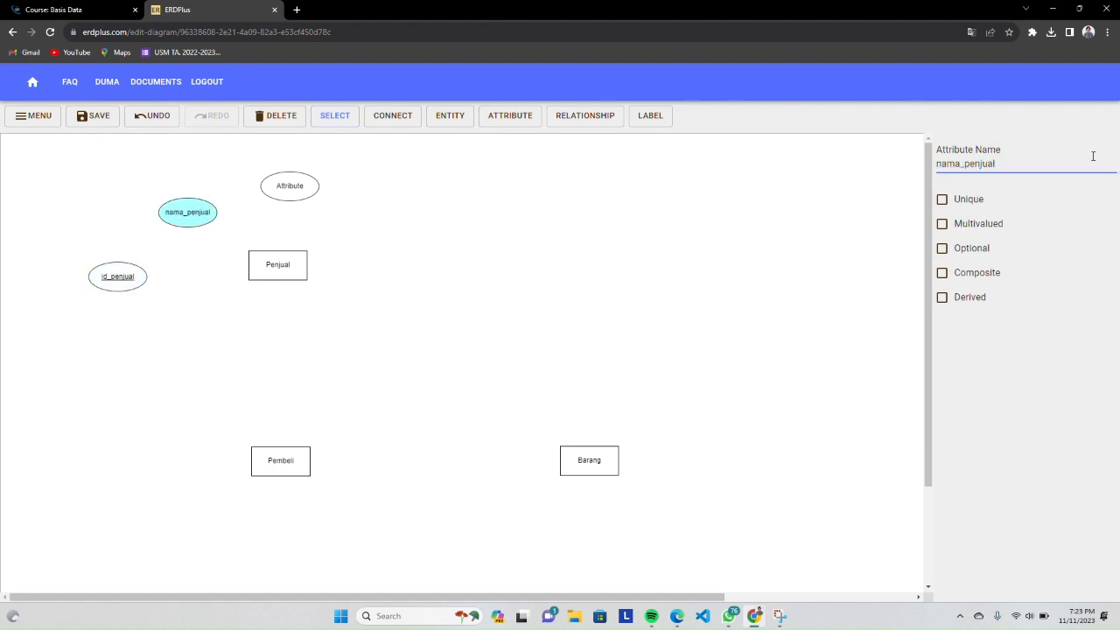
click(303, 189)
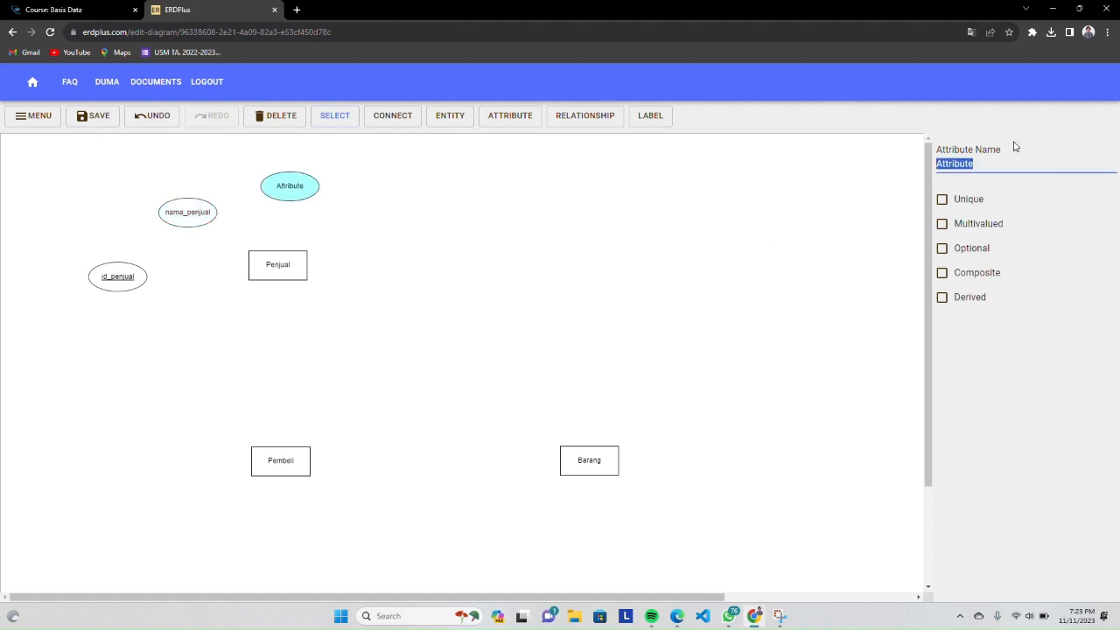
text(email)
Add an attribute named no_telepon to the right of email and mark it as Multivalued
click(492, 119)
click(376, 201)
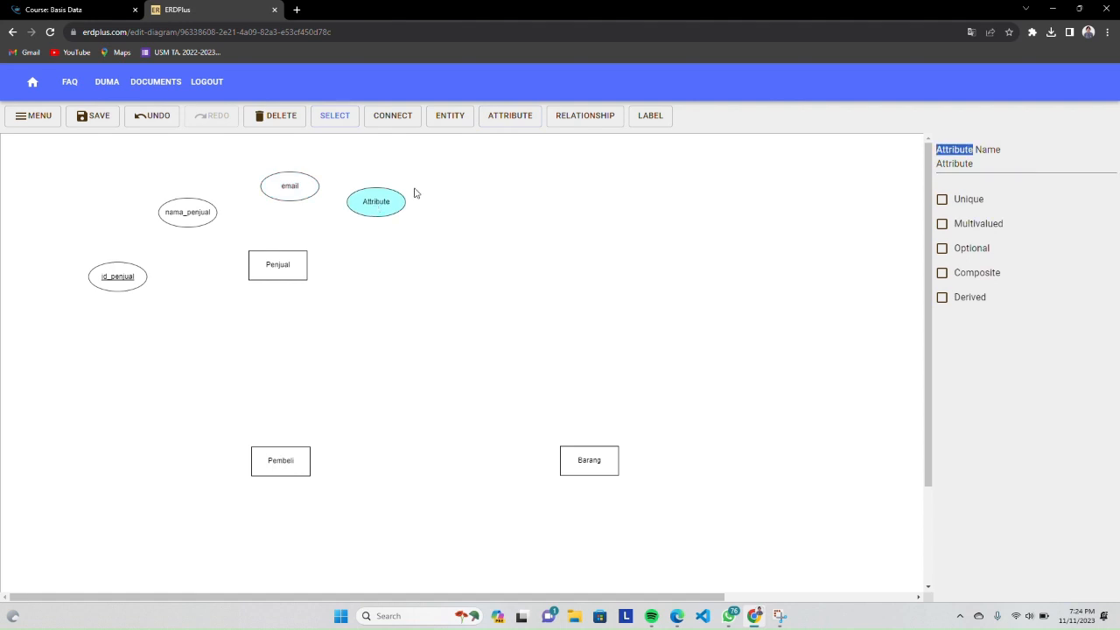
double_click(1000, 162)
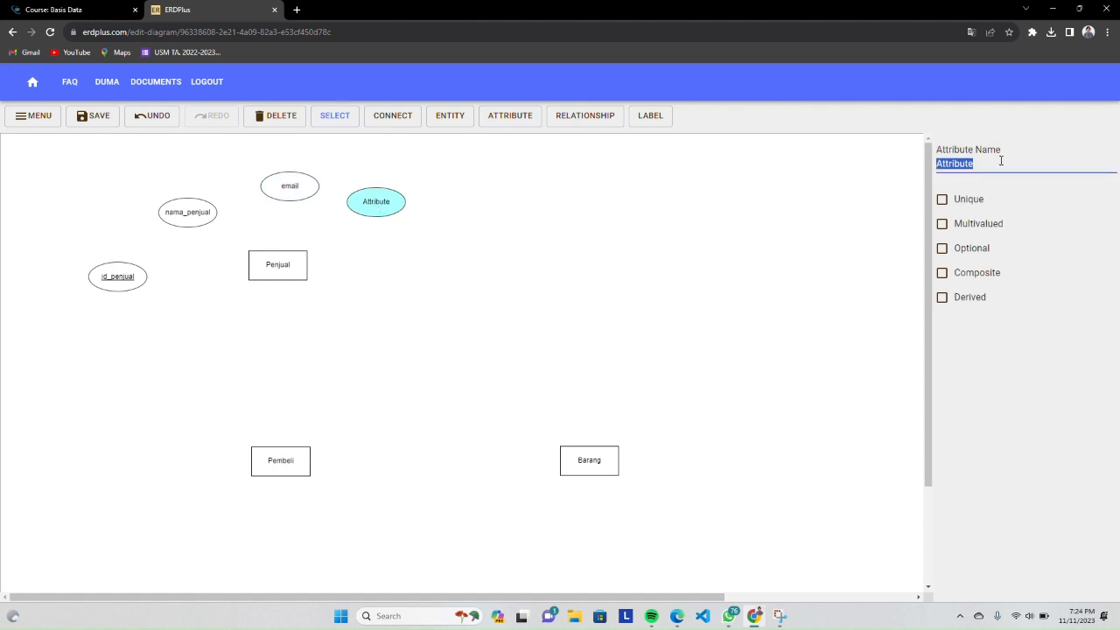
text(no_telepon)
click(960, 227)
Add an attribute named alamat to the lower right of no_telepon
click(483, 118)
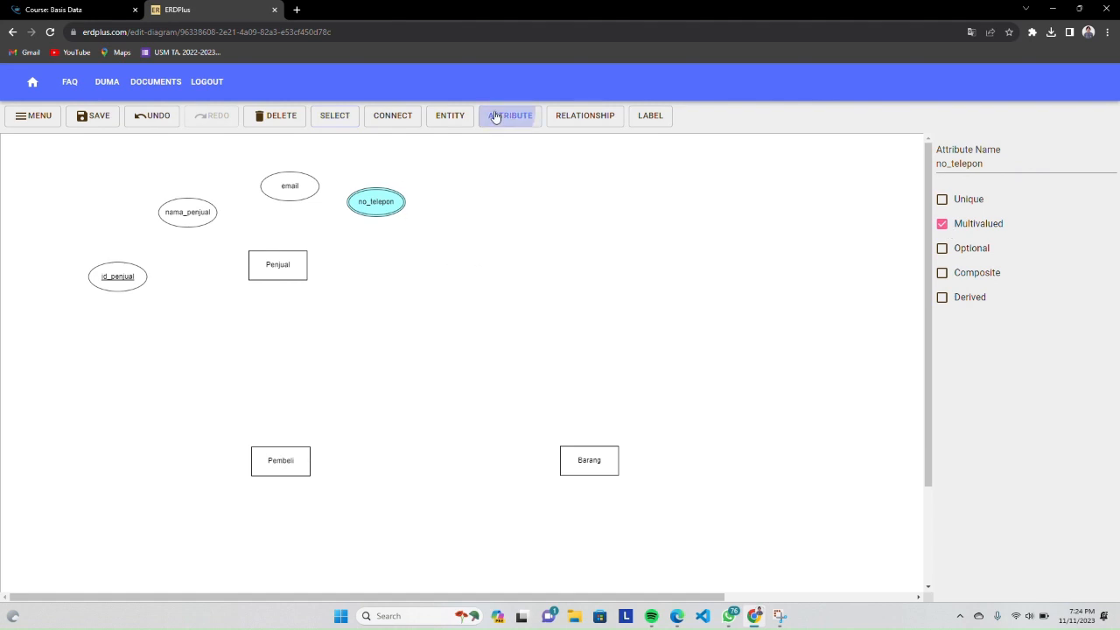
click(467, 231)
double_click(999, 165)
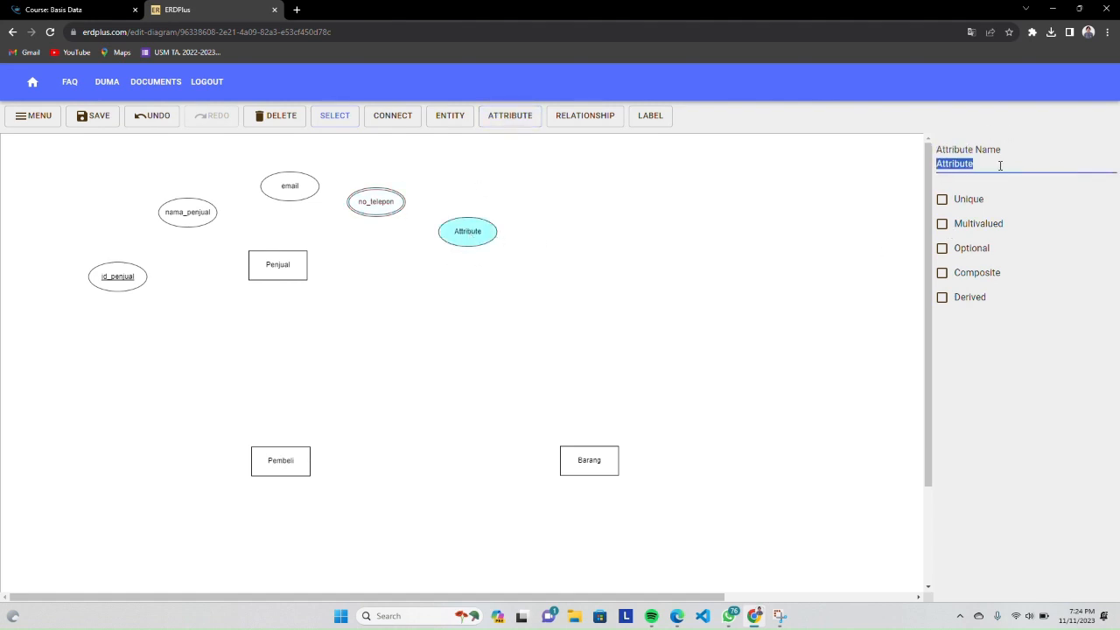
text(alamat)
click(698, 333)
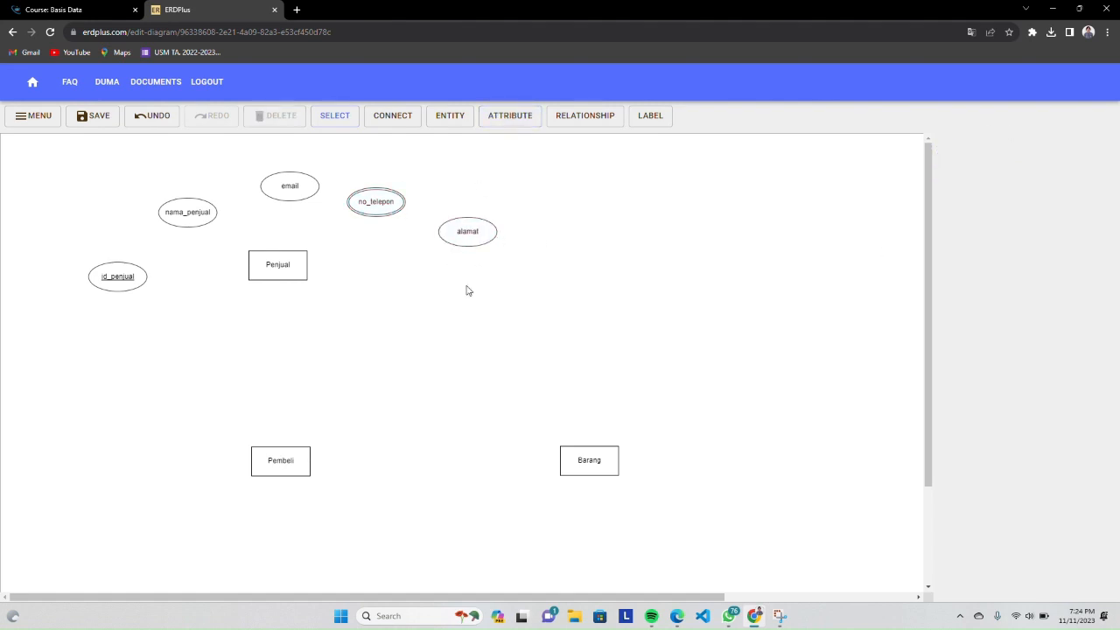
Arrange Penjual and its attributes into a compact group, and align Pembeli directly beneath Penjual
click(277, 267)
drag(277, 268, 301, 283)
click(127, 278)
drag(129, 278, 199, 277)
drag(285, 195, 293, 221)
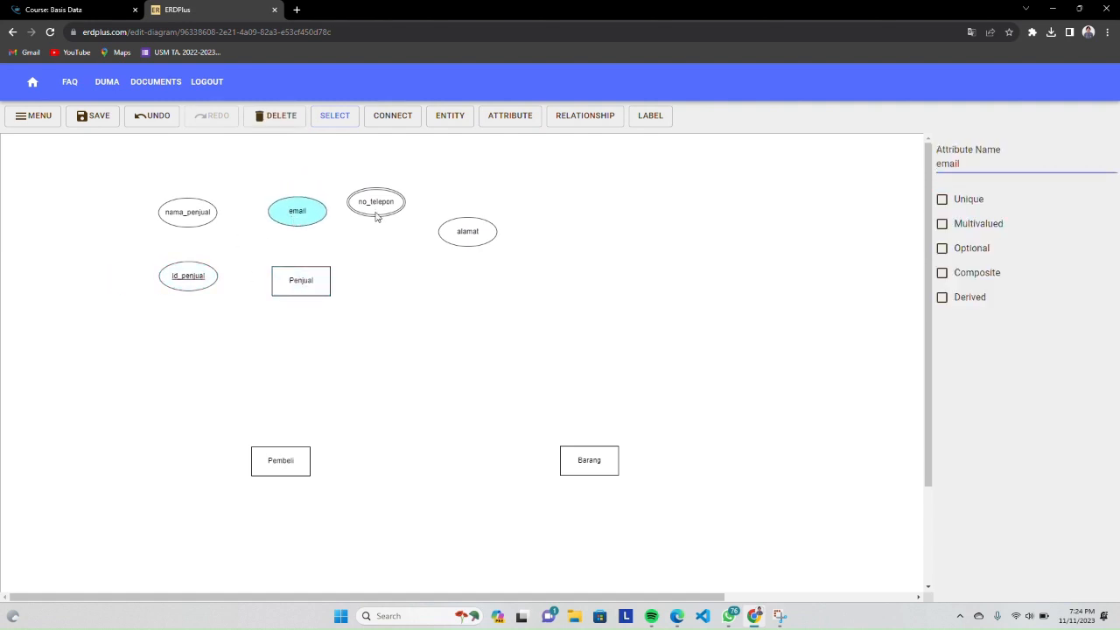
drag(378, 212, 400, 218)
drag(454, 241, 400, 277)
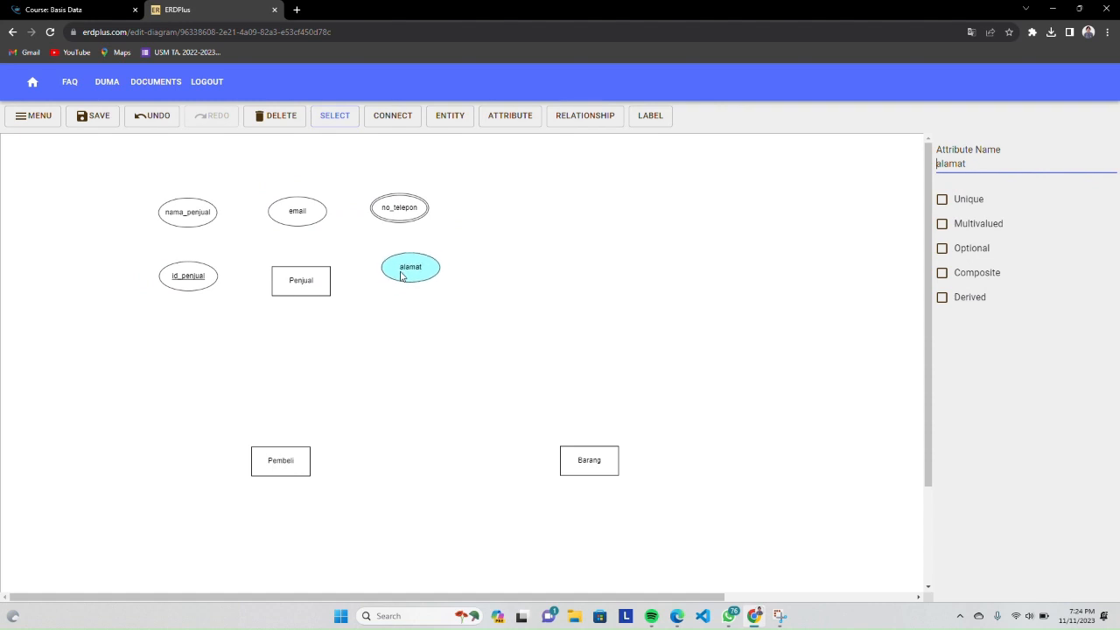
drag(282, 461, 300, 444)
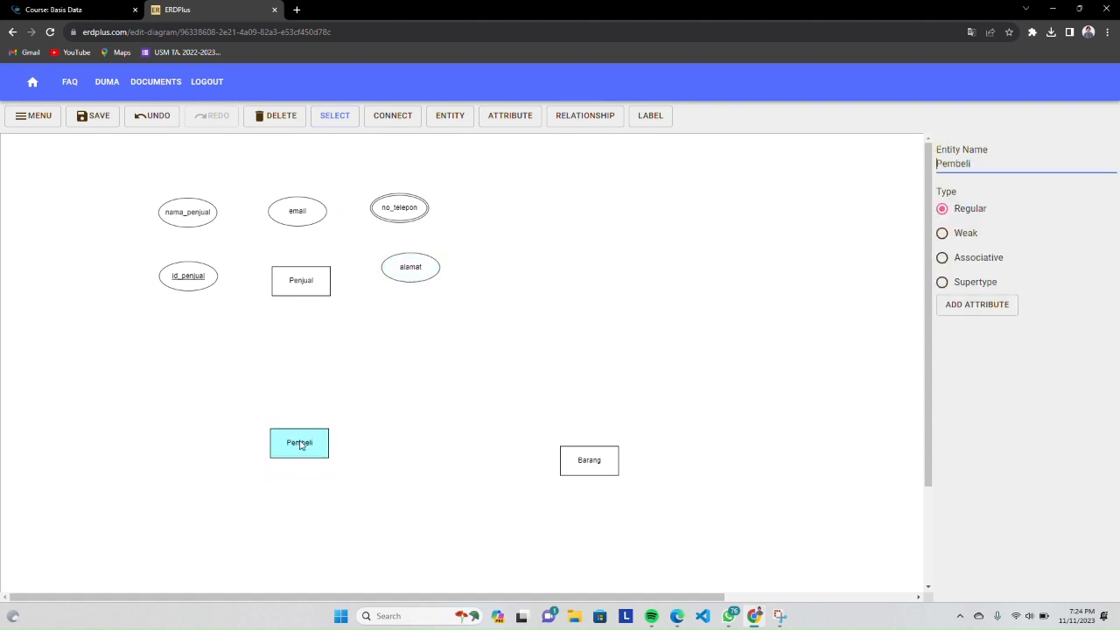
Add an attribute named harga to the upper left of Pembeli
click(511, 116)
click(175, 408)
double_click(175, 412)
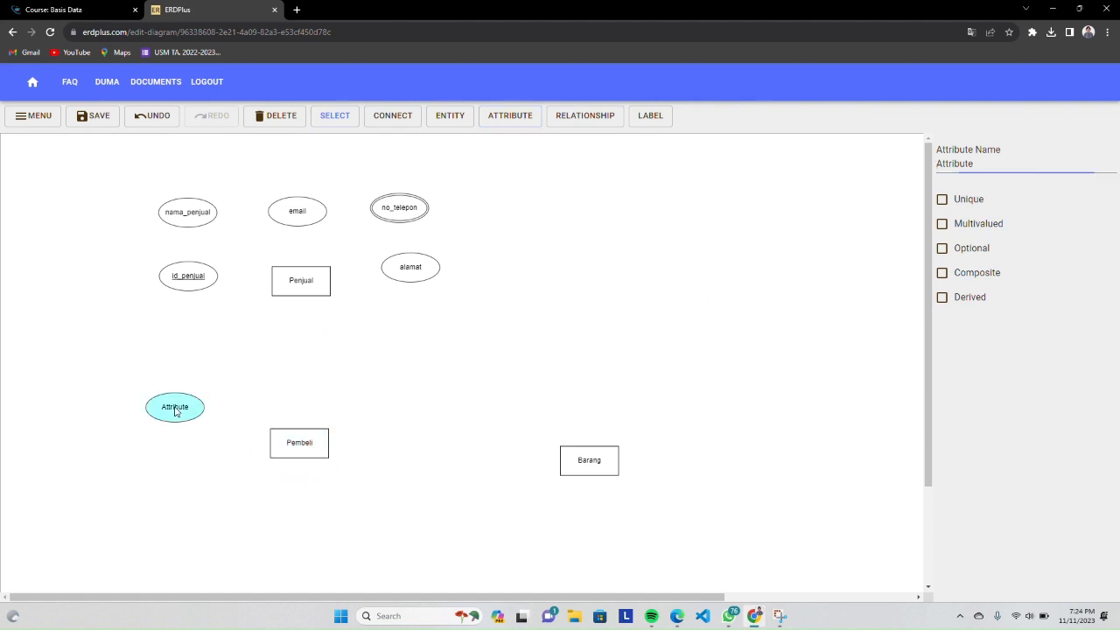
double_click(1018, 170)
text(harga)
Add an attribute named nama_barang to the lower left of Pembeli
click(507, 118)
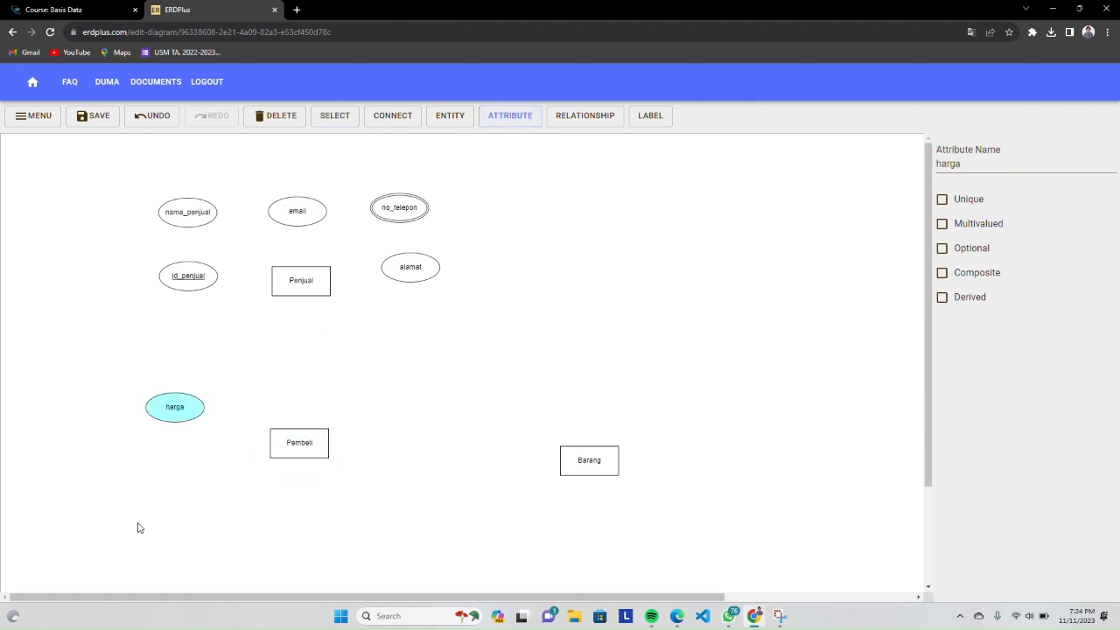
click(181, 492)
text(nama)
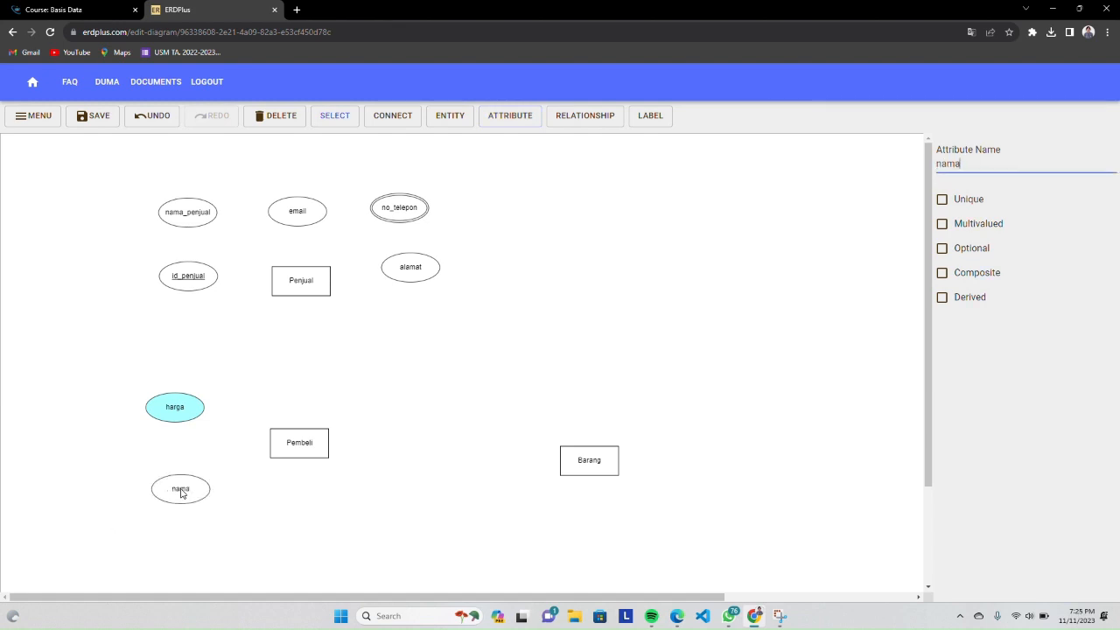
text(_barang)
Add an attribute named id_barang below Pembeli and mark it as Unique
click(510, 115)
click(299, 512)
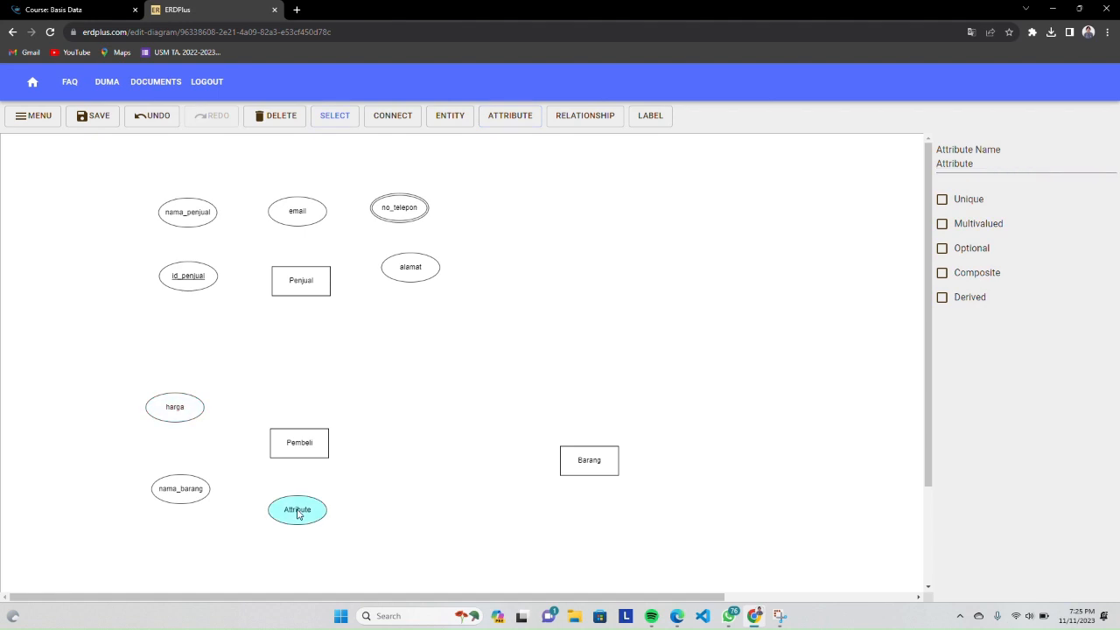
click(170, 492)
click(317, 508)
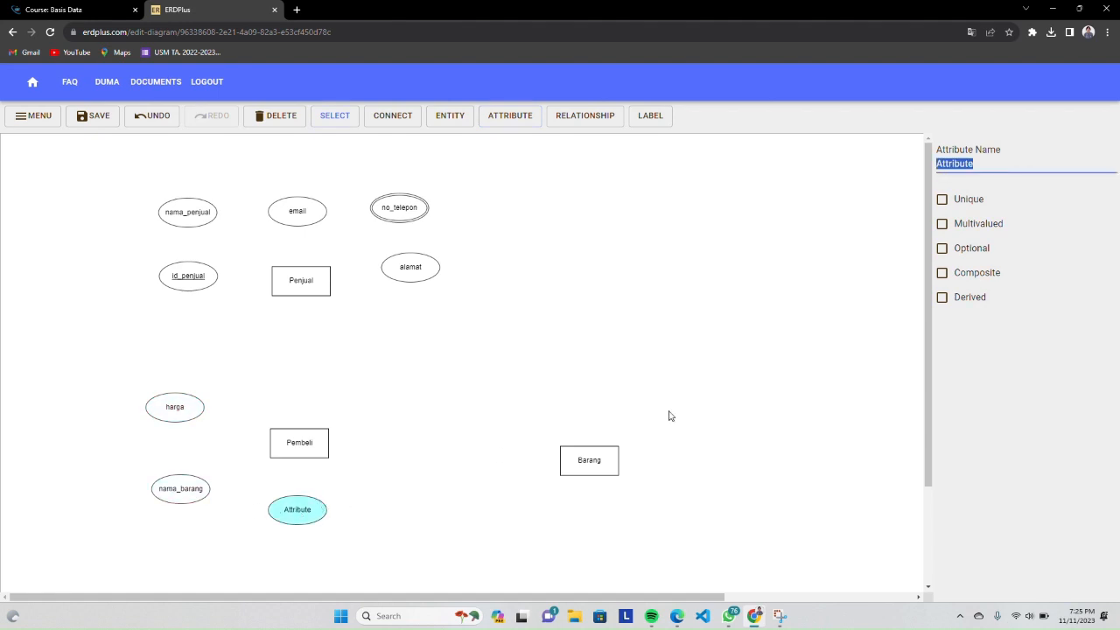
text(id_barang)
click(941, 199)
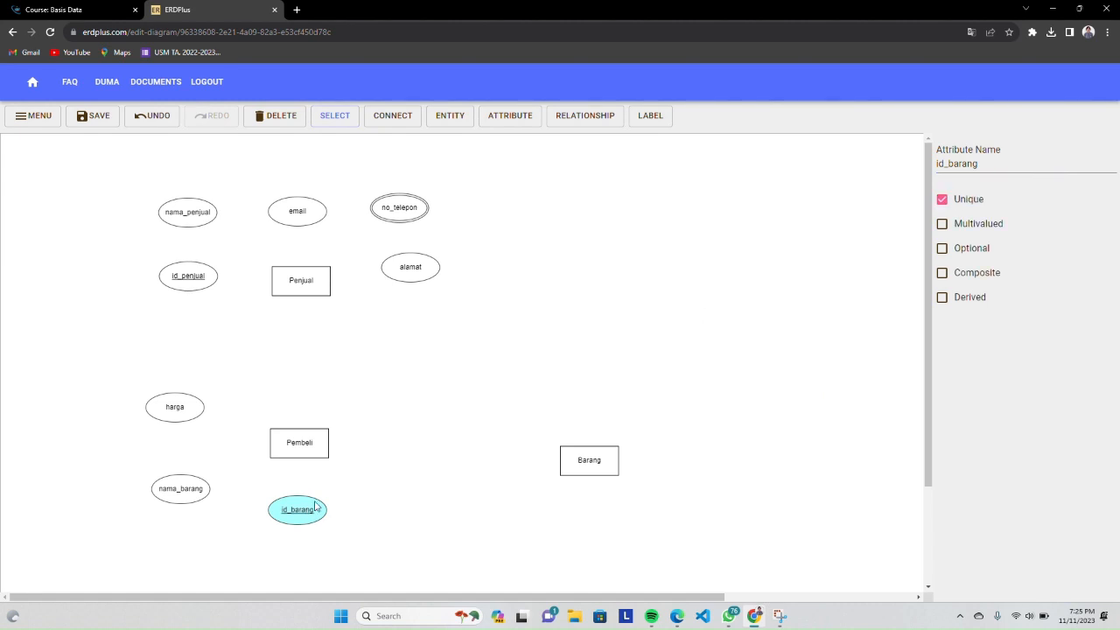
Move id_barang to the upper right of Pembeli and add an attribute named stok beneath it
drag(315, 506, 429, 412)
click(518, 116)
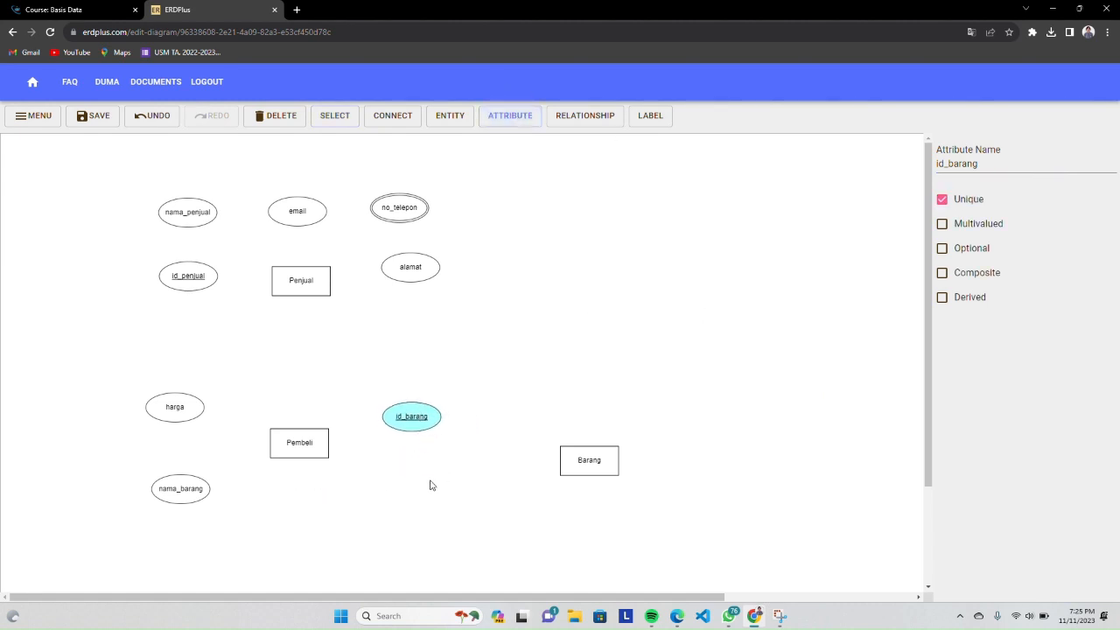
click(418, 486)
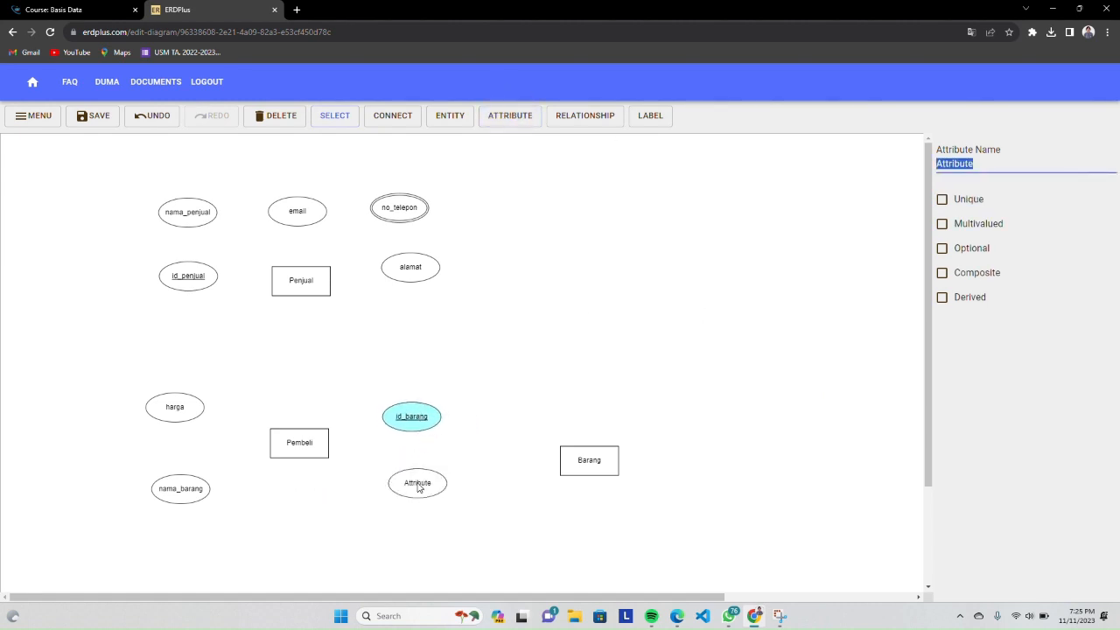
text(stok)
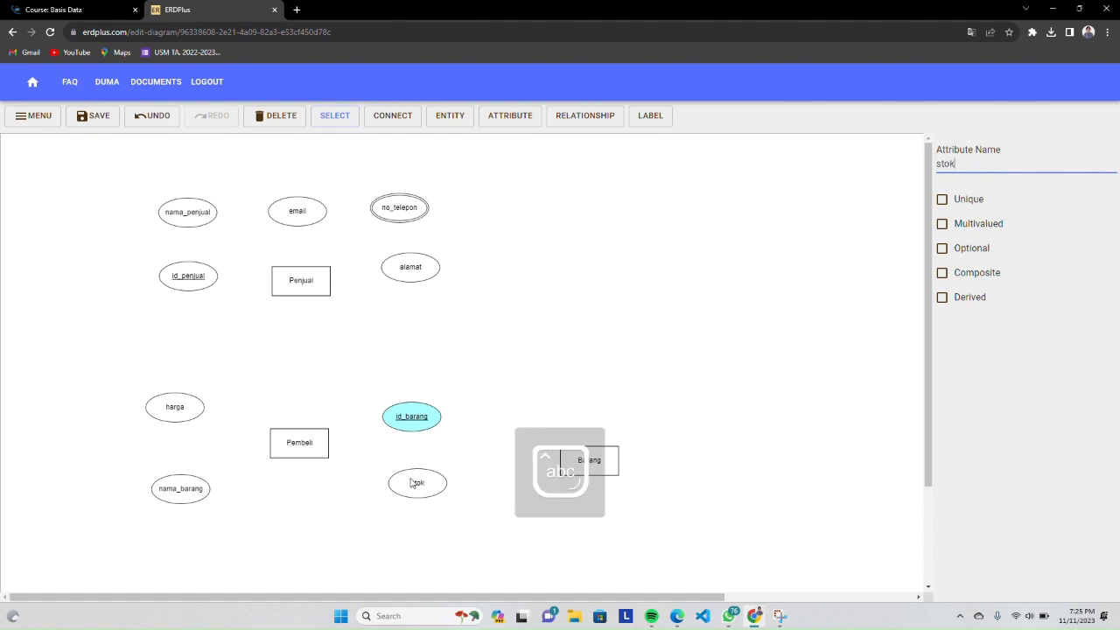
drag(411, 483, 406, 501)
Rearrange Pembeli's attributes with id_barang and nama_barang on its left, harga directly beneath it and stok at its lower right
drag(411, 418, 207, 350)
click(175, 427)
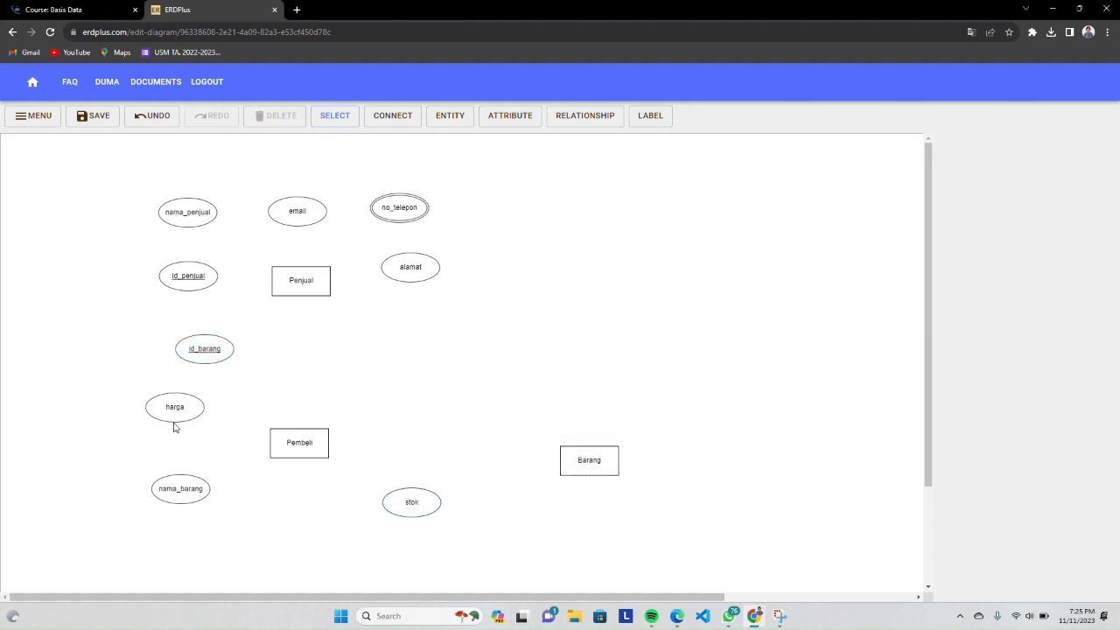
drag(175, 426, 419, 453)
click(175, 407)
drag(175, 407, 292, 527)
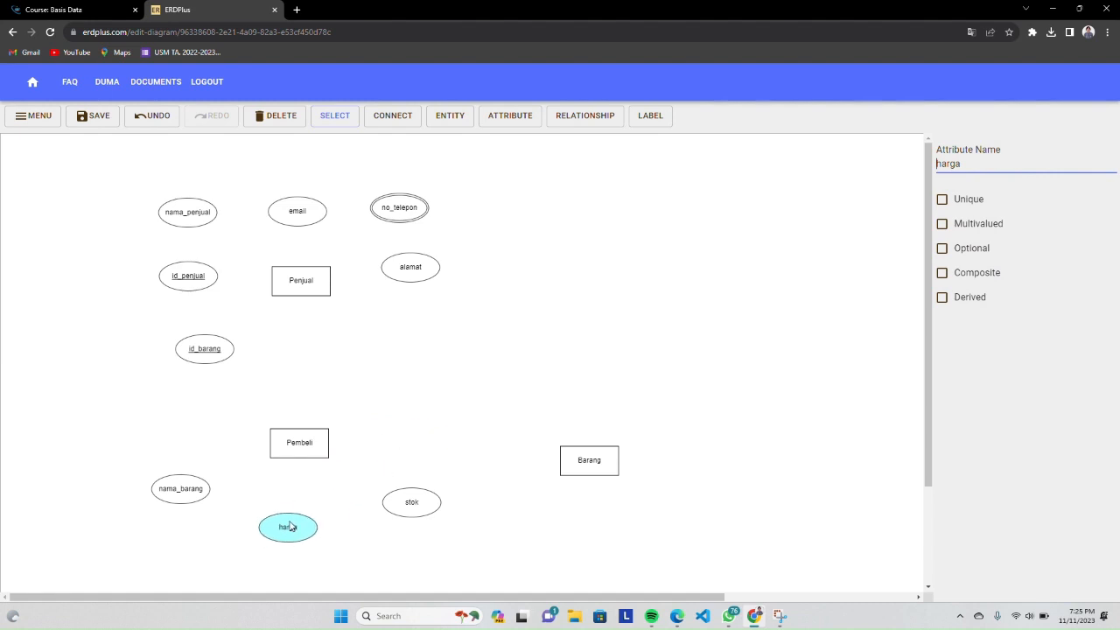
drag(177, 488, 203, 499)
drag(201, 357, 186, 441)
drag(206, 498, 187, 499)
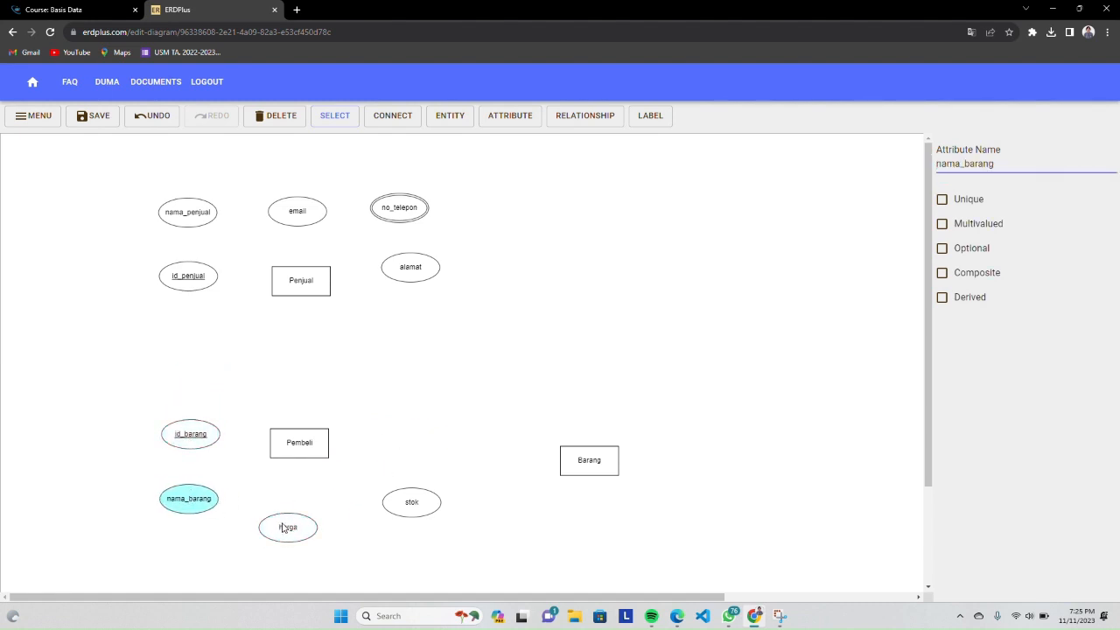
drag(282, 527, 294, 502)
mouse_move(417, 498)
mouse_down()
mouse_move(310, 401)
mouse_move(385, 513)
mouse_move(409, 500)
mouse_move(402, 446)
mouse_move(402, 521)
mouse_move(427, 501)
mouse_move(415, 501)
mouse_up()
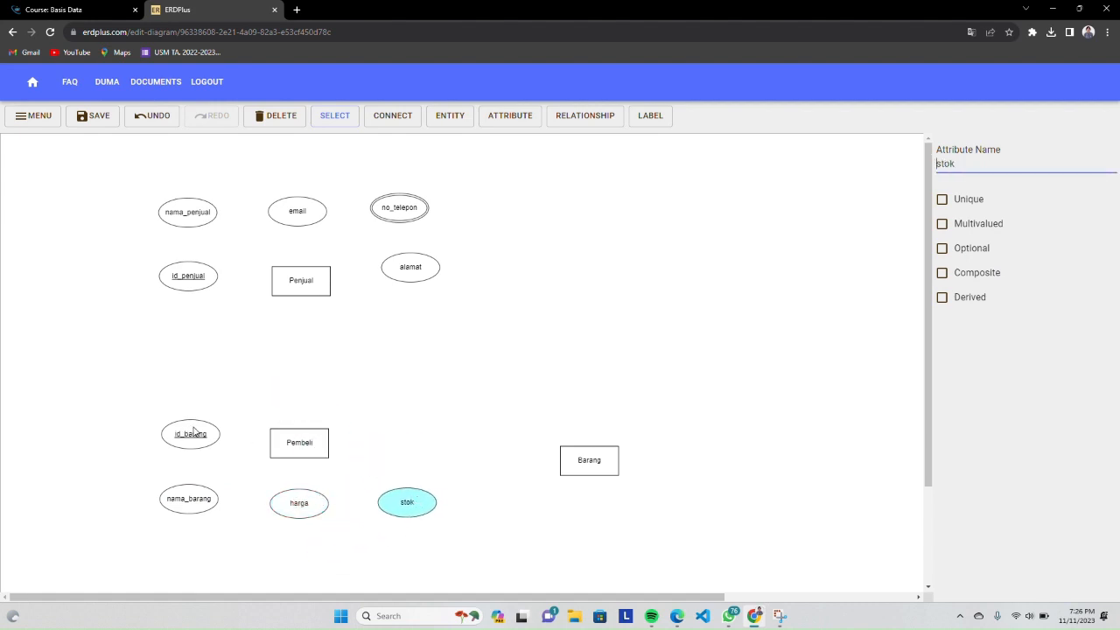
Shift Barang further right and add an attribute named id_penjual above it
drag(590, 468, 633, 443)
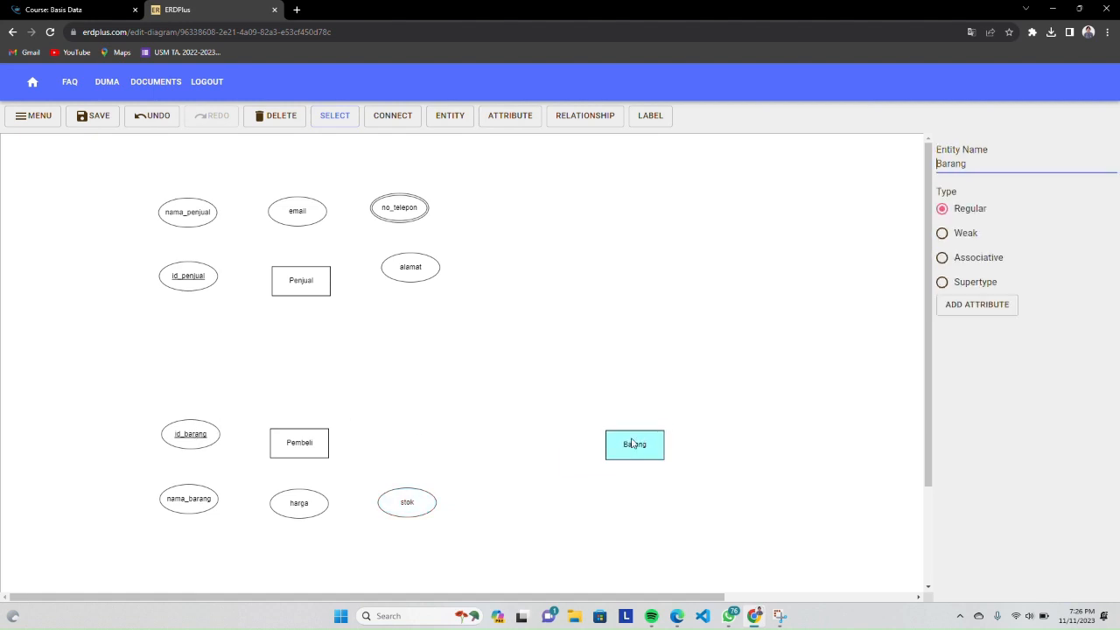
click(494, 124)
click(615, 398)
double_click(953, 164)
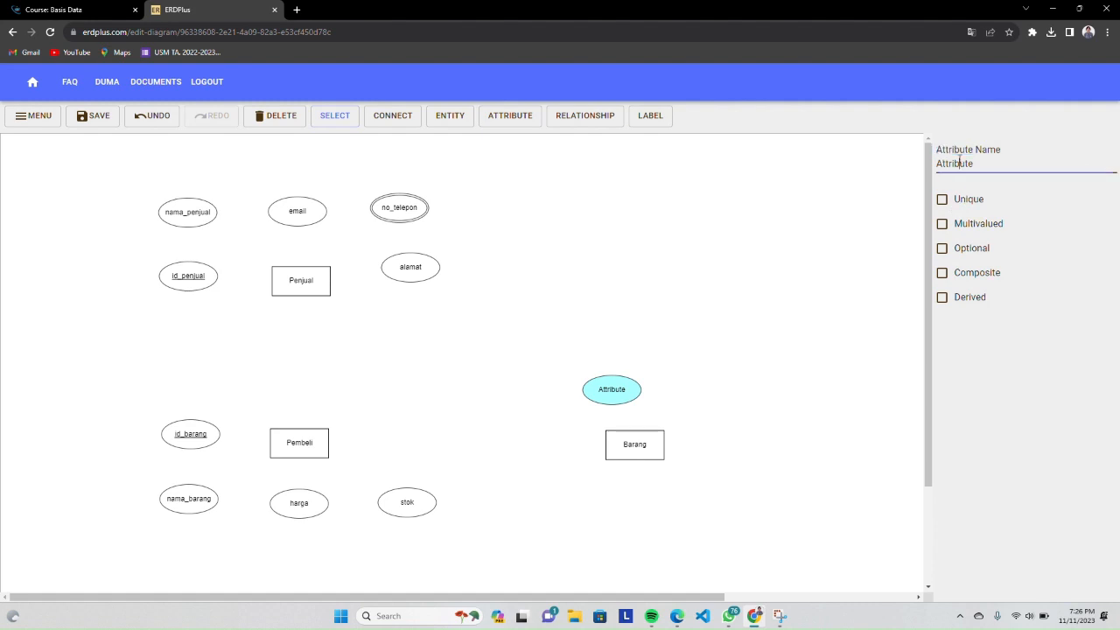
text(id_penjual)
Add an attribute named nsms_pembeli above Barang, beside id_penjual
click(516, 116)
click(667, 387)
text(n)
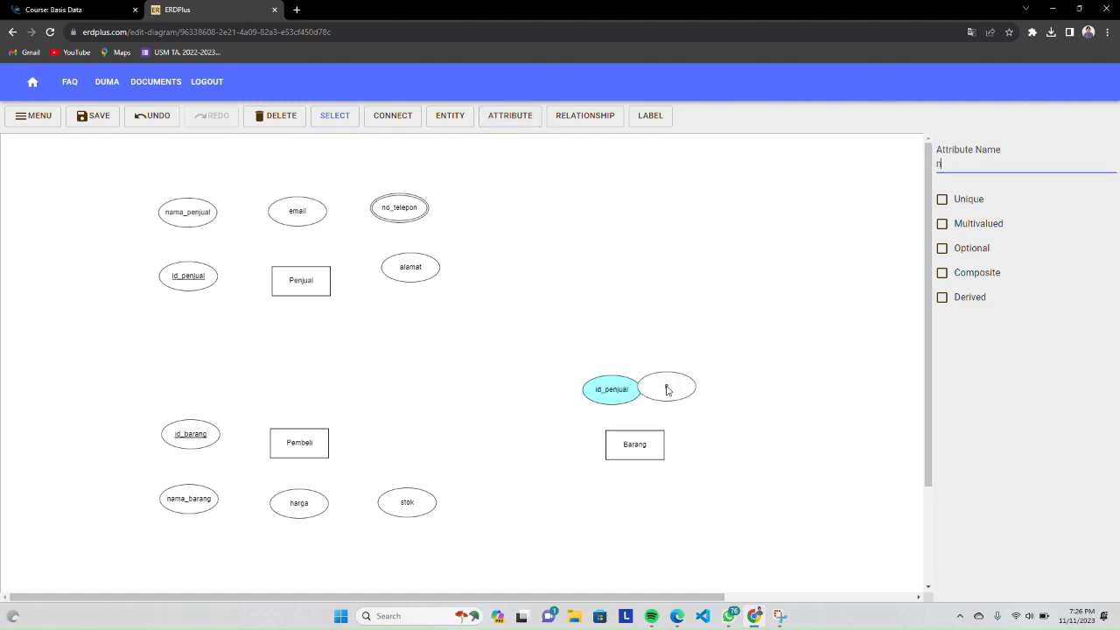
text(sms_pembeli)
Add an attribute named email to the upper right of Barang
click(521, 116)
click(710, 377)
text(e)
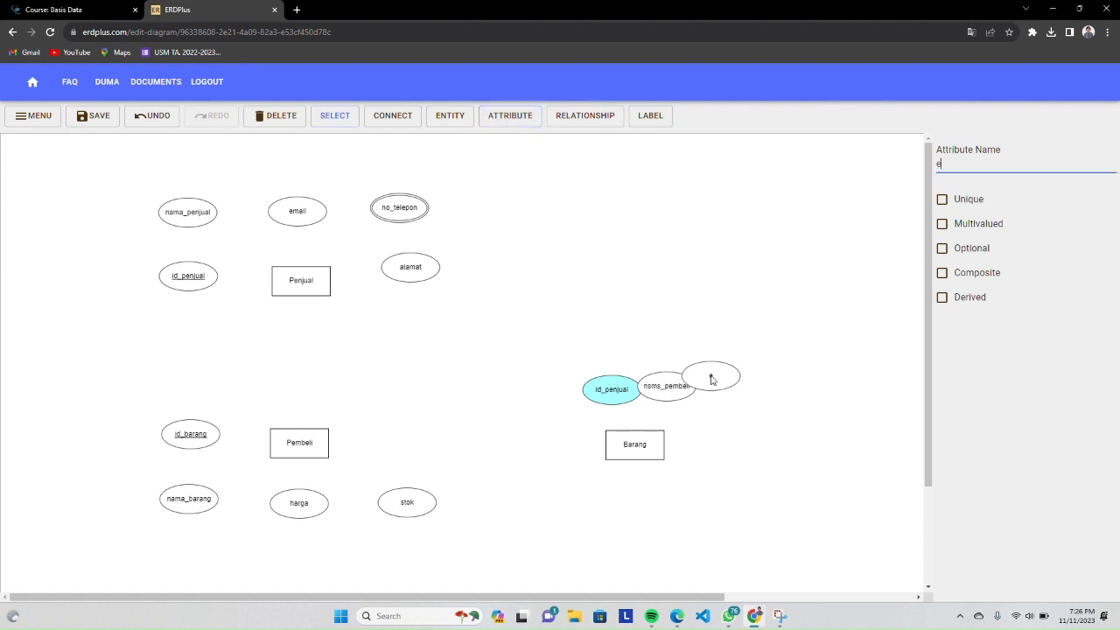
text(mail)
Add an attribute named alamat to the right of Barang
click(524, 124)
click(748, 421)
text(alamat)
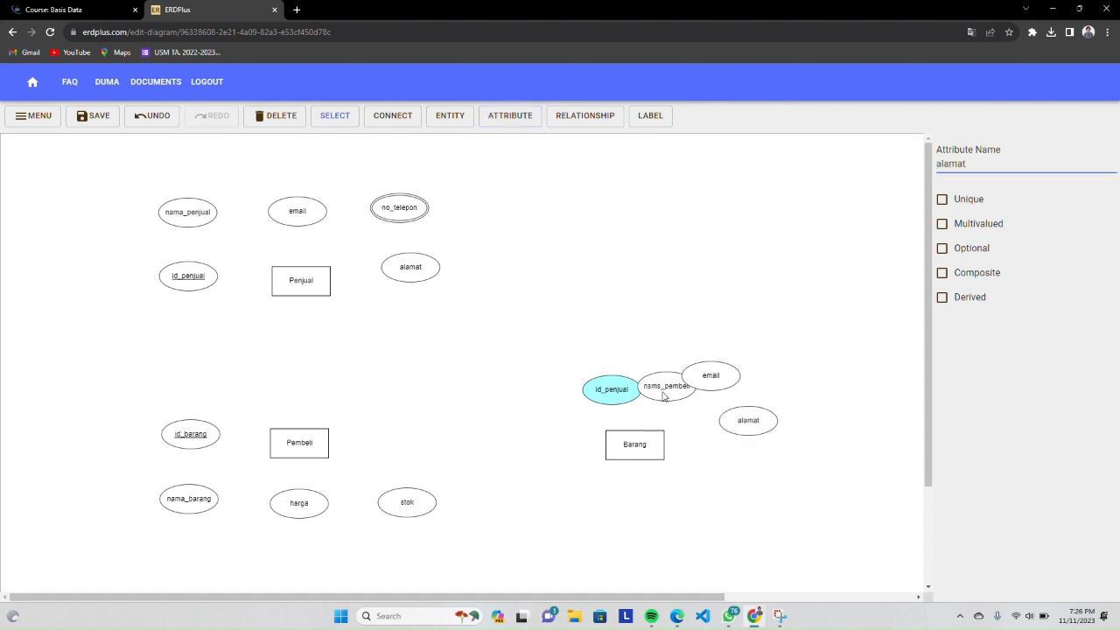
Stack id_penjual, nsms_pembeli, email and alamat in a column right of Barang, and move Barang closer to them
drag(615, 394, 575, 390)
drag(662, 392, 708, 384)
drag(753, 431, 770, 500)
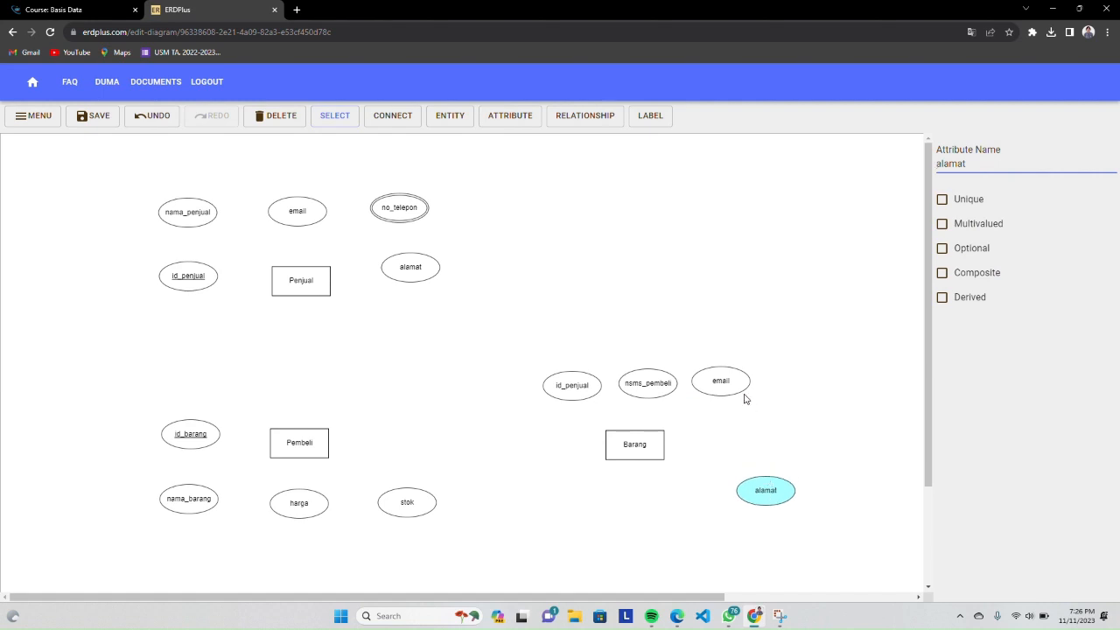
drag(742, 392, 791, 444)
drag(670, 385, 794, 390)
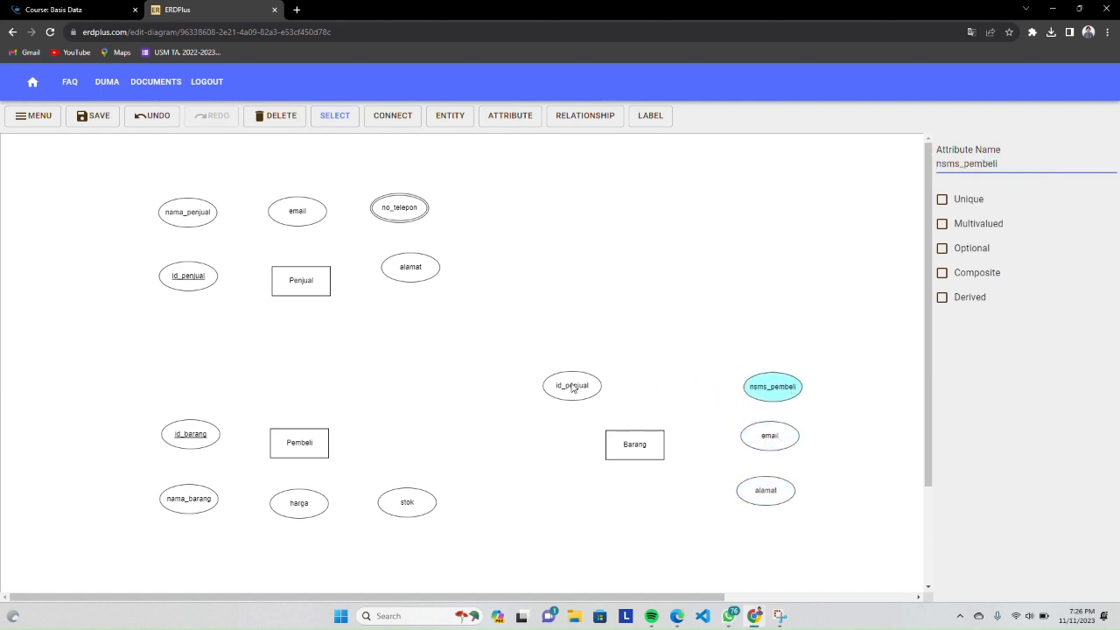
drag(573, 388, 768, 342)
drag(770, 494, 781, 495)
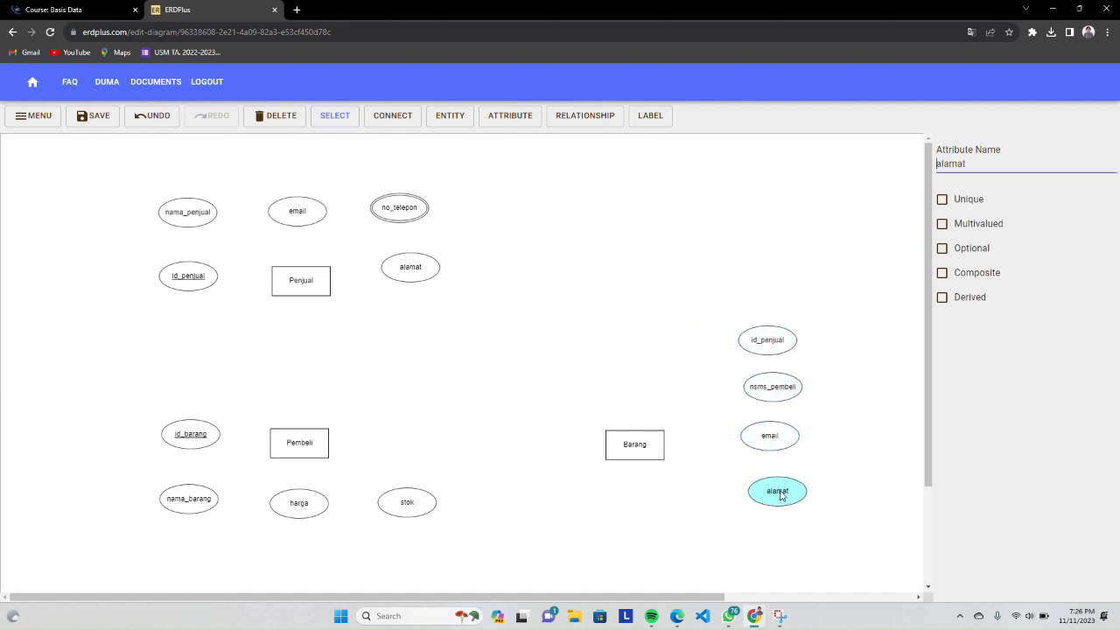
drag(638, 450, 688, 439)
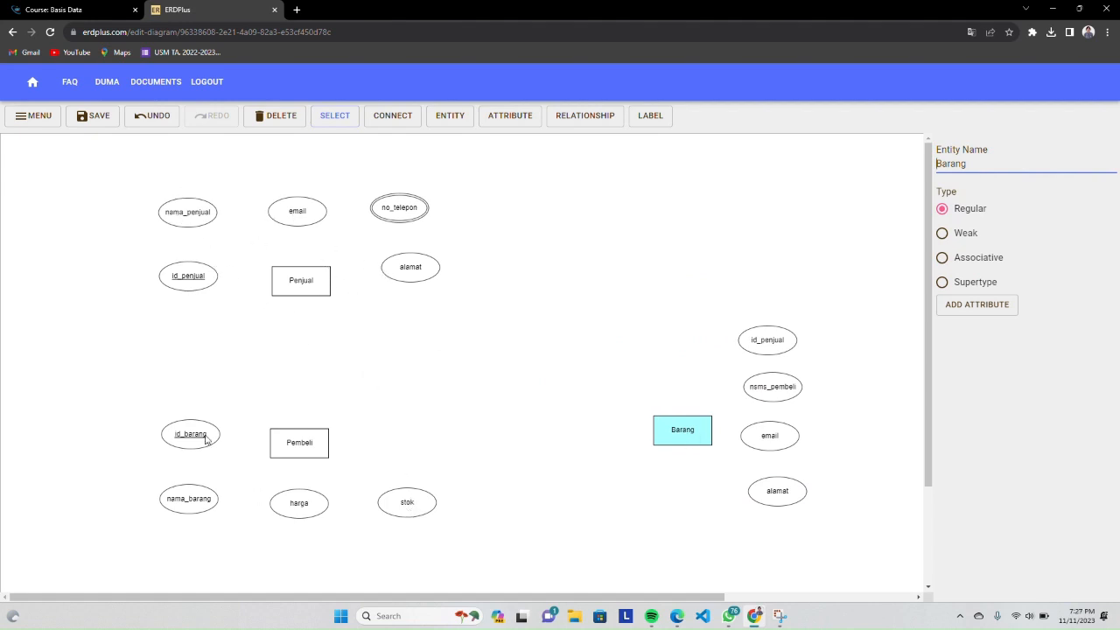
Stack id_barang, nama_barang, harga and stok in a column left of Pembeli, and lower Pembeli slightly
drag(207, 440, 209, 394)
click(194, 499)
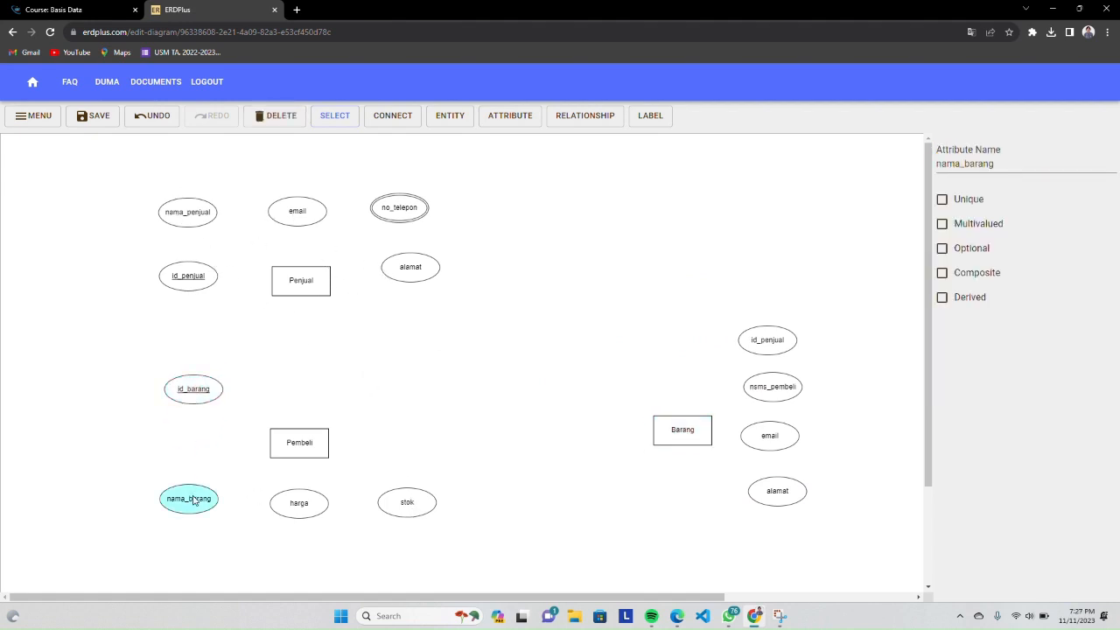
drag(194, 500, 200, 438)
drag(298, 506, 194, 488)
drag(431, 507, 209, 537)
drag(201, 490, 193, 488)
click(305, 446)
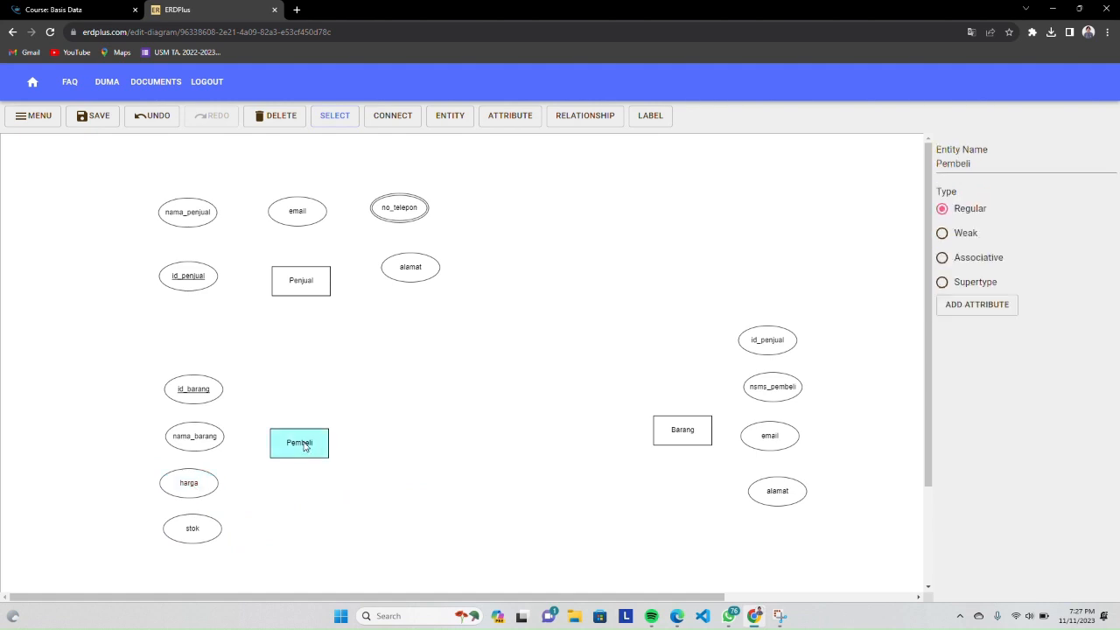
drag(304, 446, 310, 465)
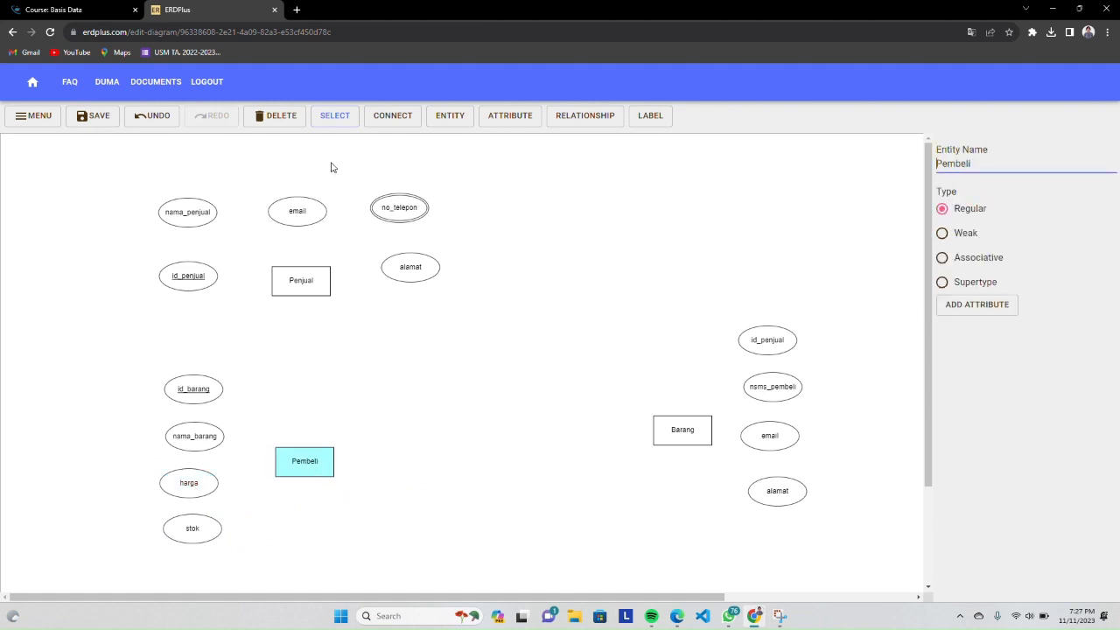
Connect id_penjual, nama_penjual, email, no_telepon and alamat to Penjual, nudging email and nama_penjual into line
click(405, 118)
drag(191, 275, 294, 280)
click(390, 124)
drag(200, 211, 289, 273)
click(391, 129)
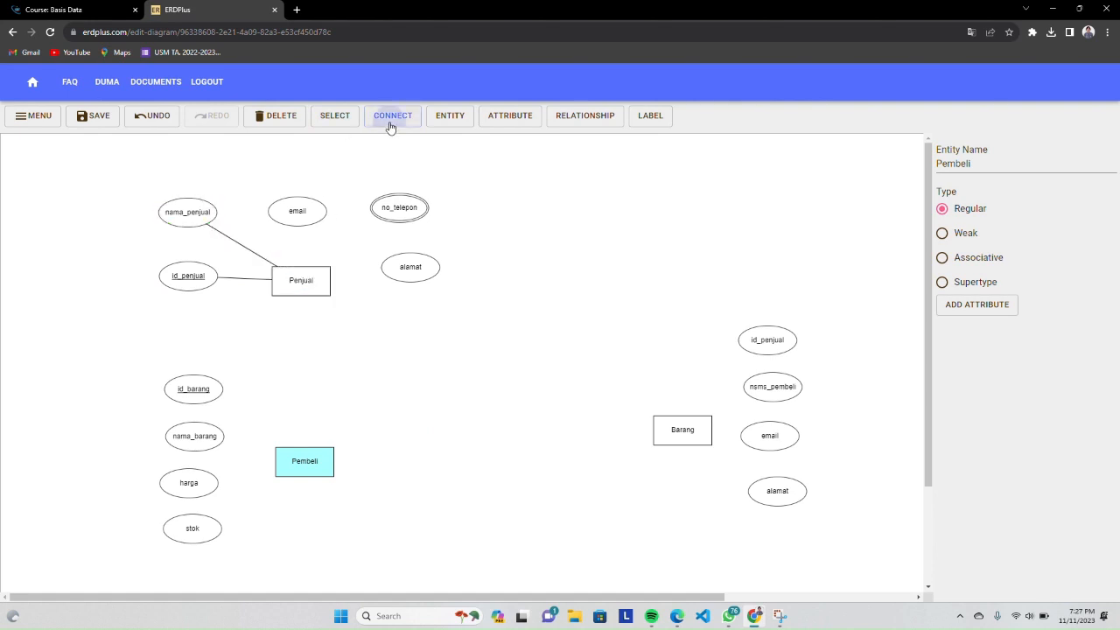
mouse_move(306, 215)
mouse_down()
mouse_move(311, 285)
mouse_move(296, 196)
mouse_up()
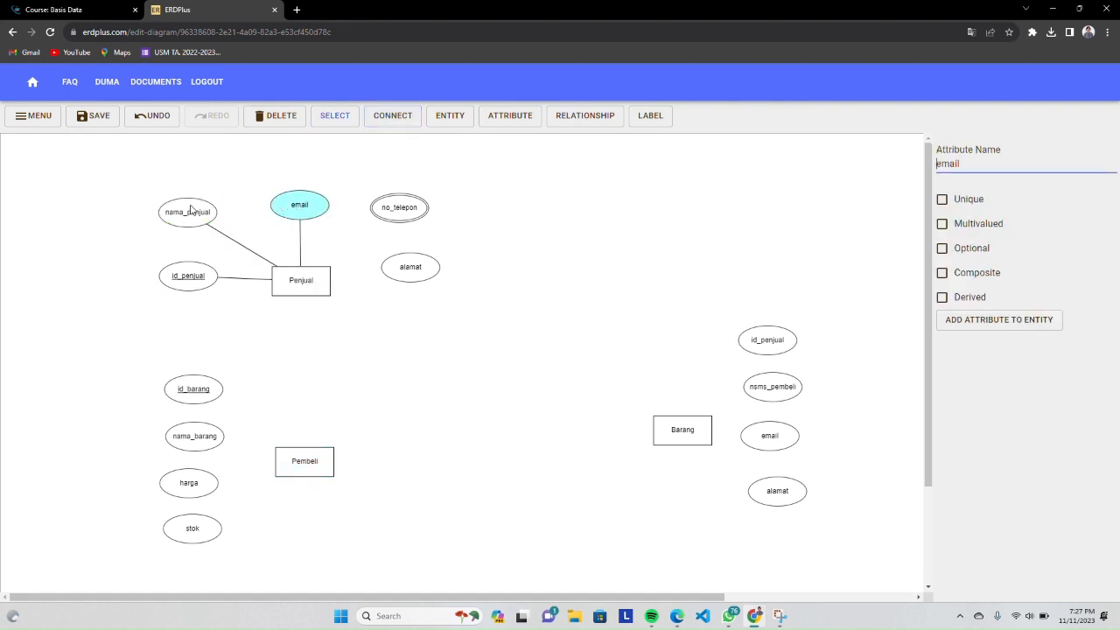
drag(191, 209, 198, 205)
click(392, 123)
drag(320, 283, 392, 209)
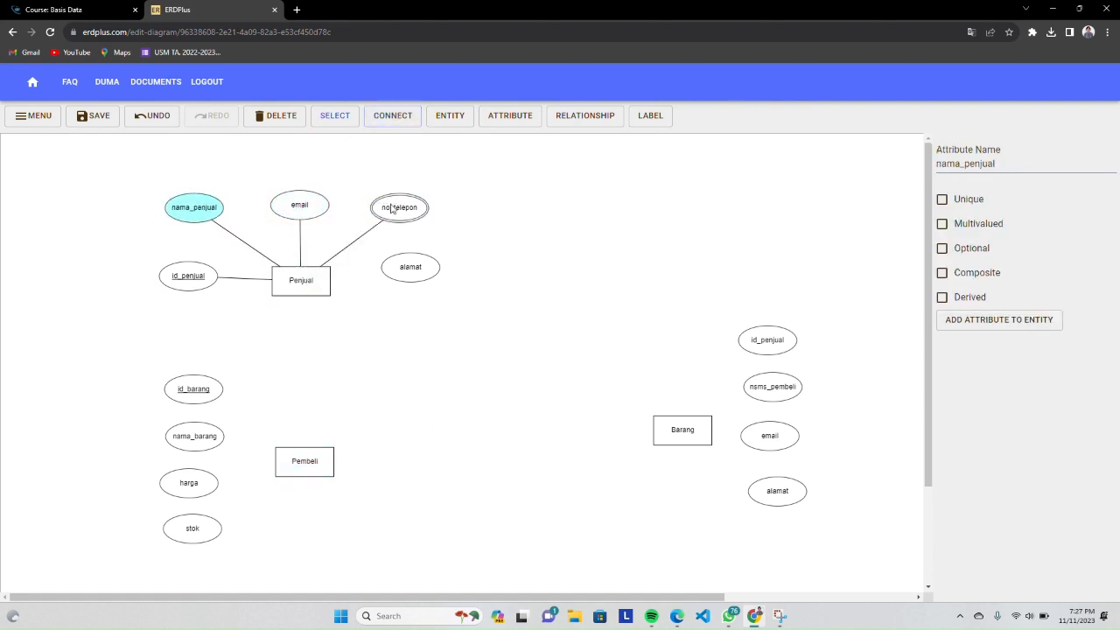
click(383, 120)
drag(320, 288, 401, 266)
Connect id_barang, nama_barang, harga and stok to the Pembeli entity
click(393, 116)
drag(225, 389, 302, 461)
click(385, 121)
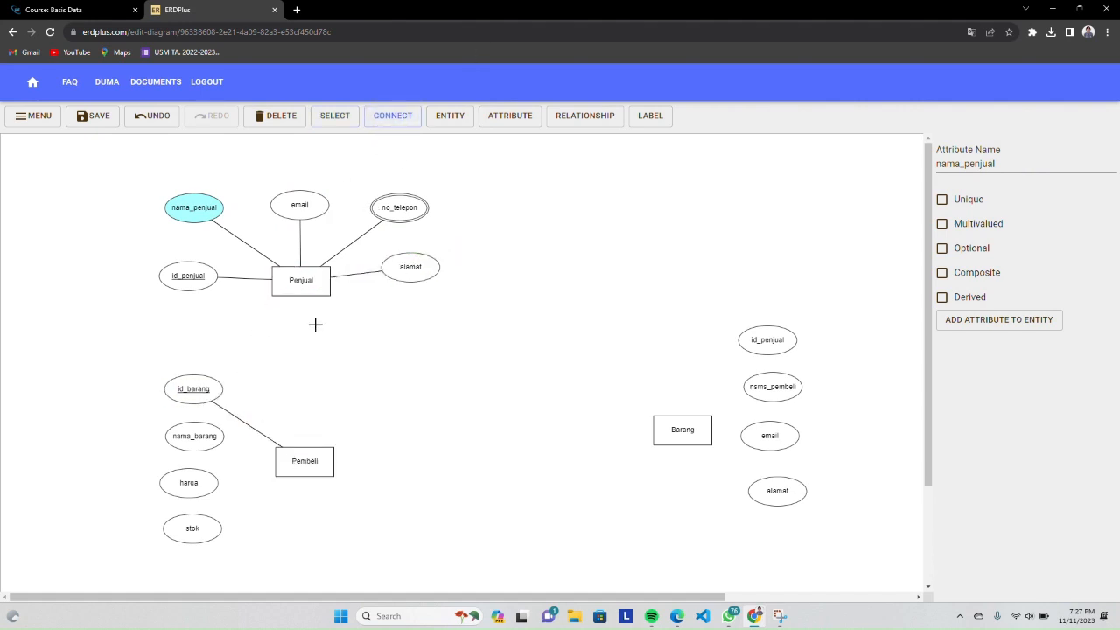
drag(222, 448, 305, 463)
click(398, 115)
drag(182, 492, 320, 456)
click(381, 114)
drag(210, 529, 306, 460)
Connect id_penjual, email, nsms_pembeli and alamat to the Barang entity
click(392, 115)
drag(743, 361, 758, 435)
click(388, 117)
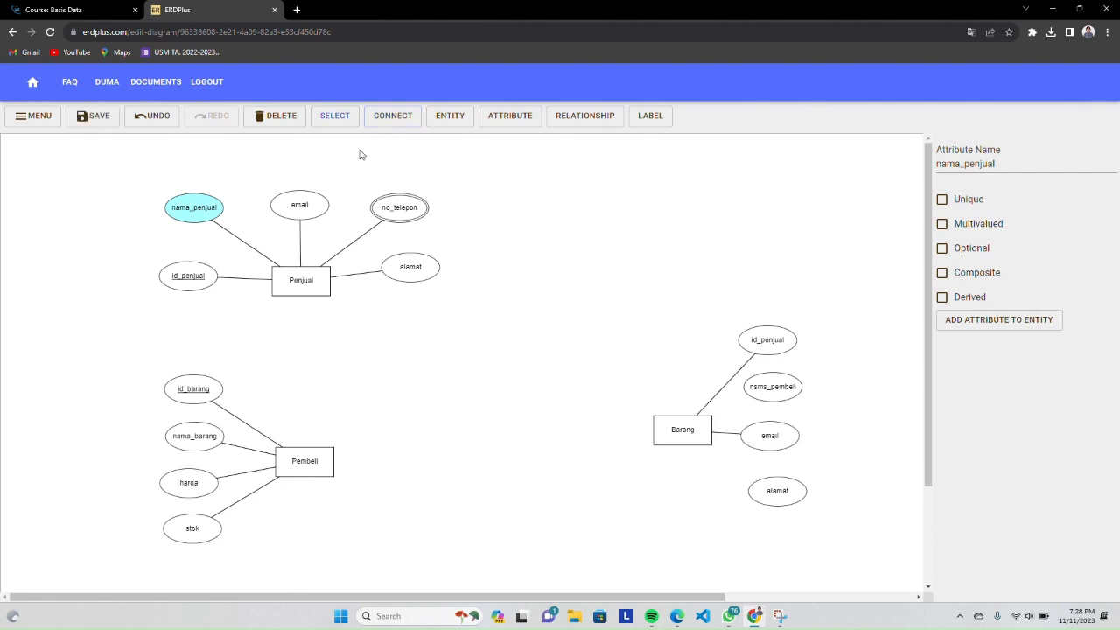
click(393, 115)
drag(687, 427, 748, 387)
click(390, 115)
drag(704, 427, 779, 511)
drag(700, 431, 774, 490)
Add a relationship named Menjual between Penjual and Pembeli
click(585, 119)
click(300, 332)
drag(300, 333, 303, 362)
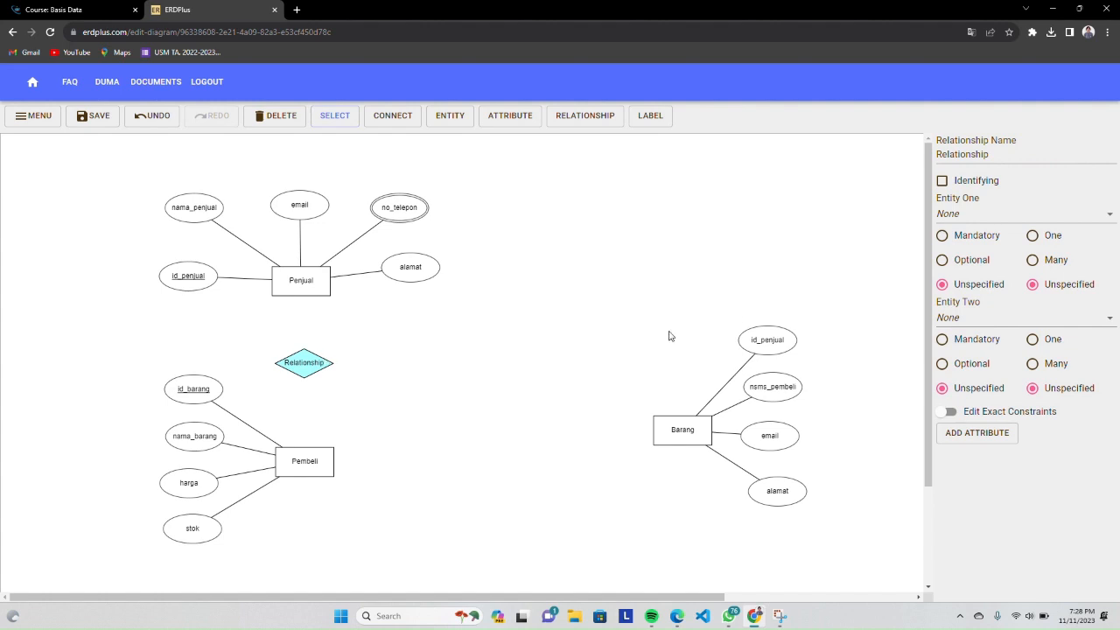
double_click(990, 155)
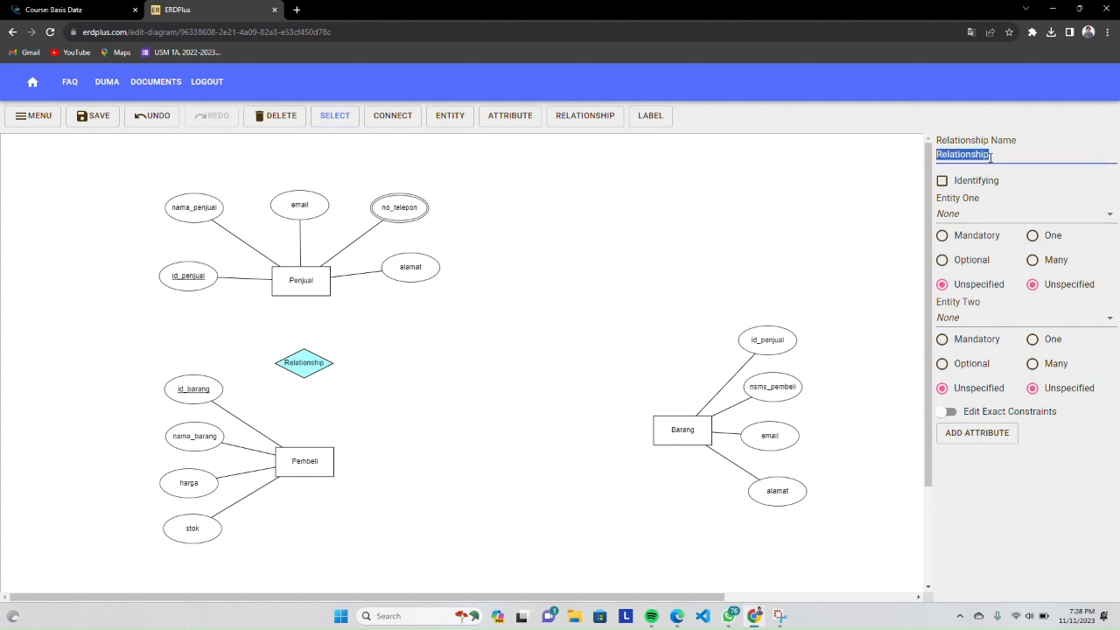
key(Caps_Lock)
text(Menjual)
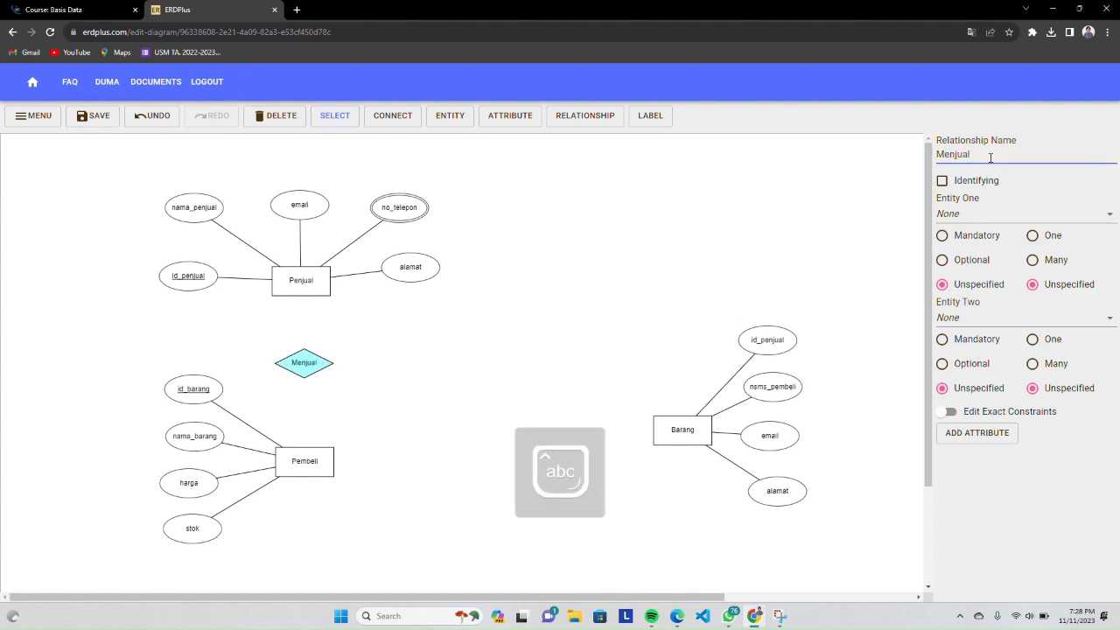
Link Menjual to Penjual as entity one with Many and to Pembeli as entity two with One
click(1033, 237)
click(971, 214)
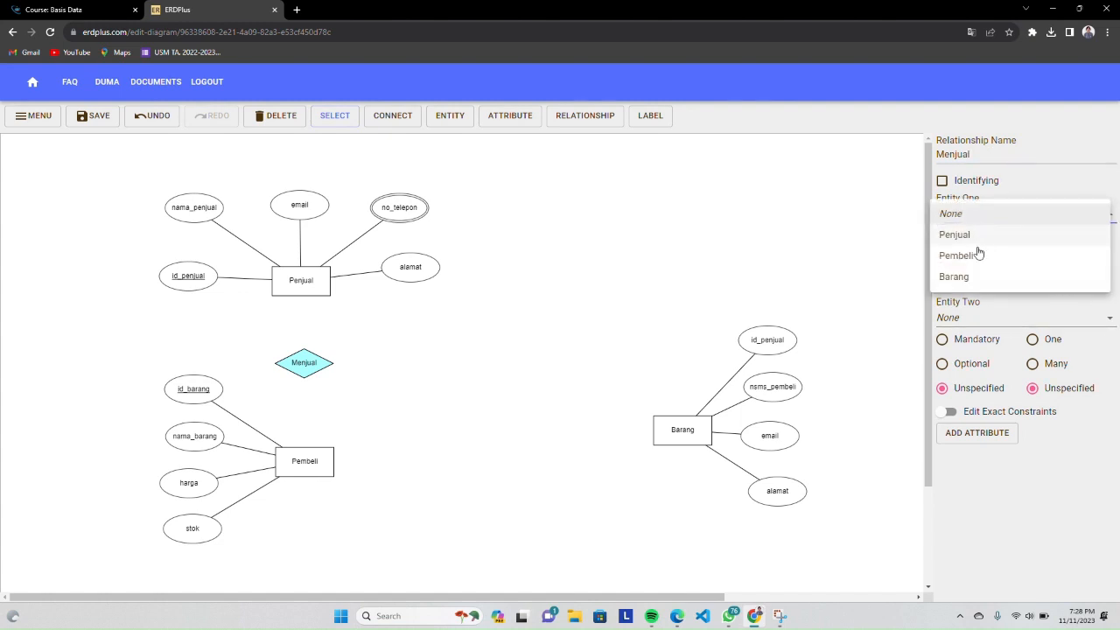
click(972, 236)
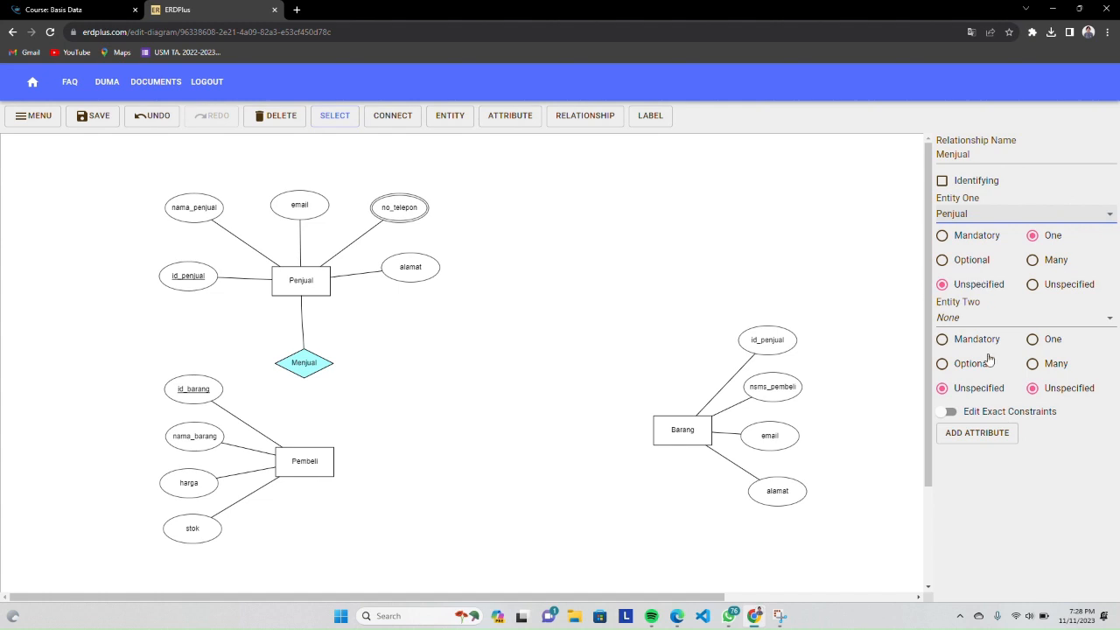
click(973, 318)
click(975, 360)
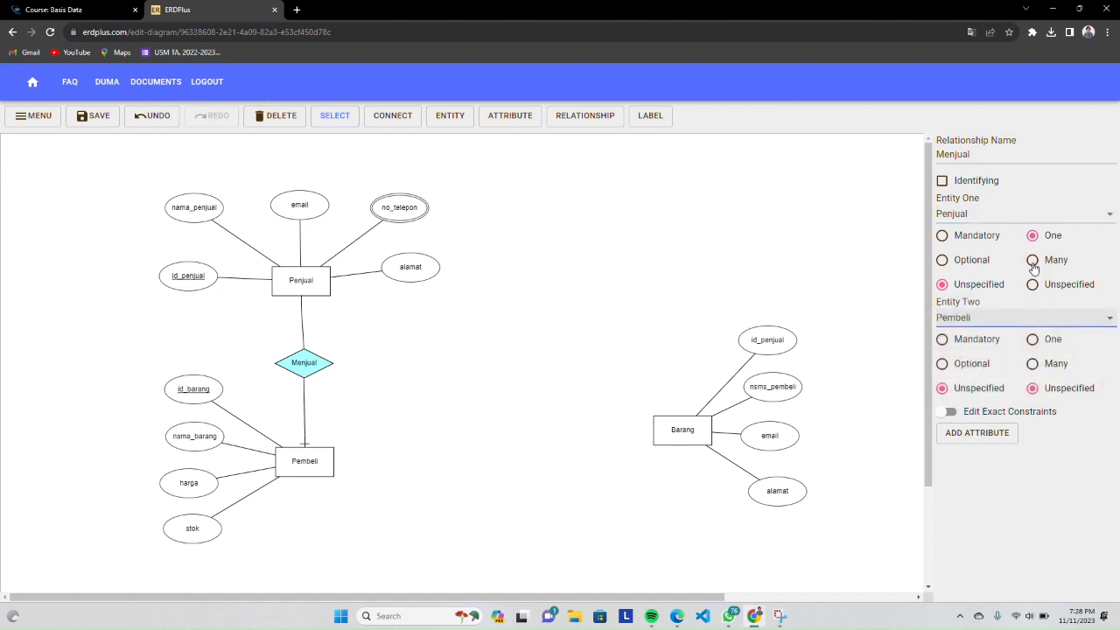
click(1032, 363)
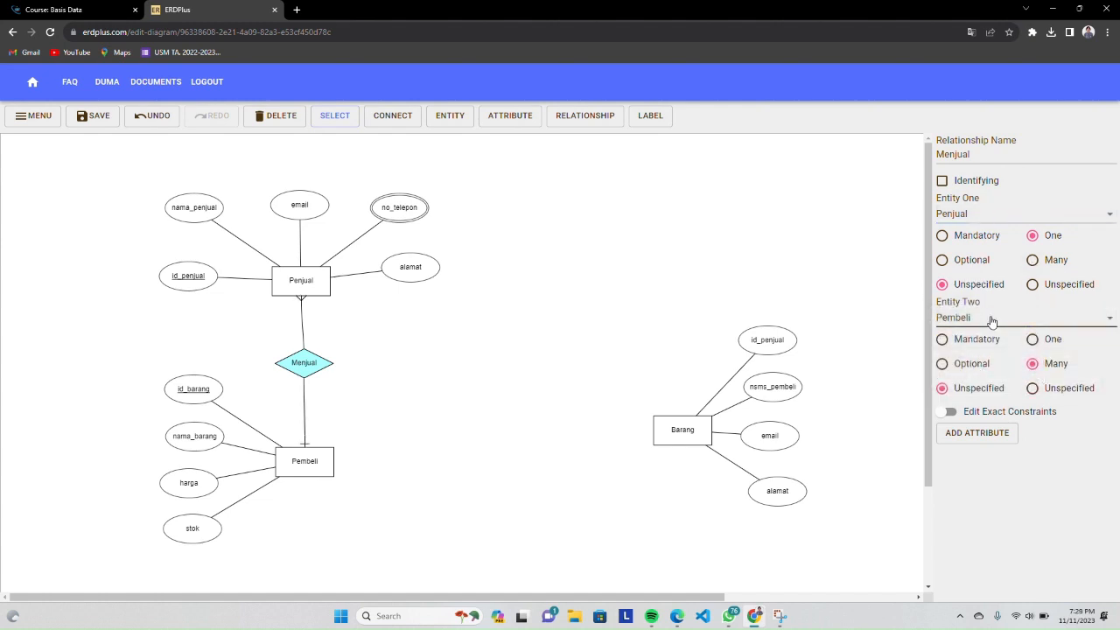
click(1032, 260)
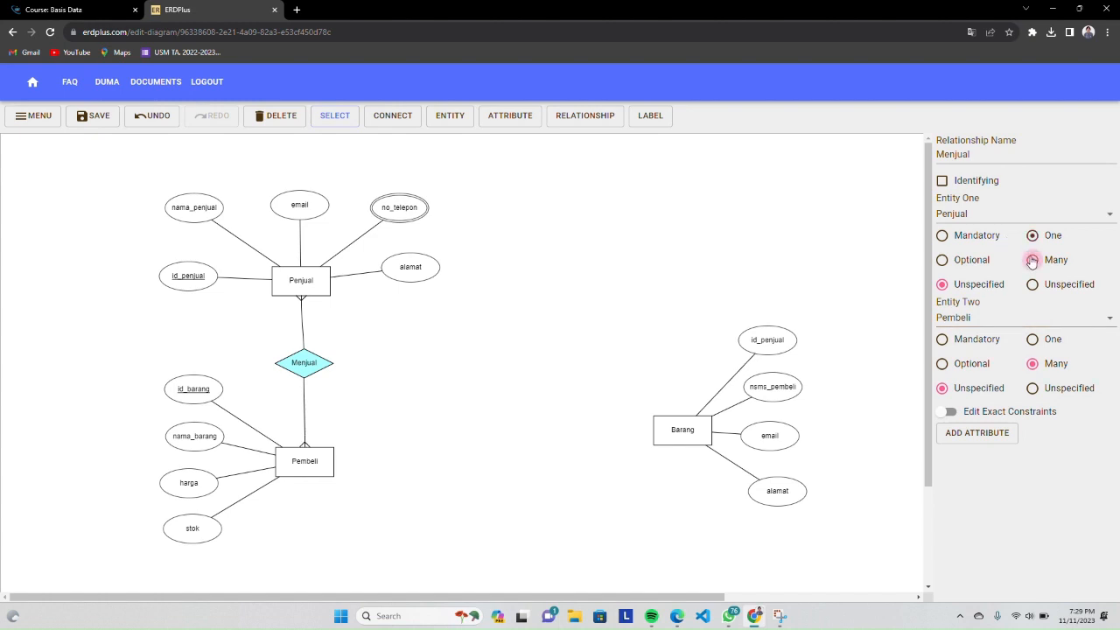
click(1033, 339)
Place a relationship between Pembeli and Barang, and lower Barang with its attributes to line up with it
click(580, 119)
click(515, 436)
drag(514, 437, 508, 461)
drag(638, 272, 803, 582)
drag(705, 437, 718, 471)
click(756, 303)
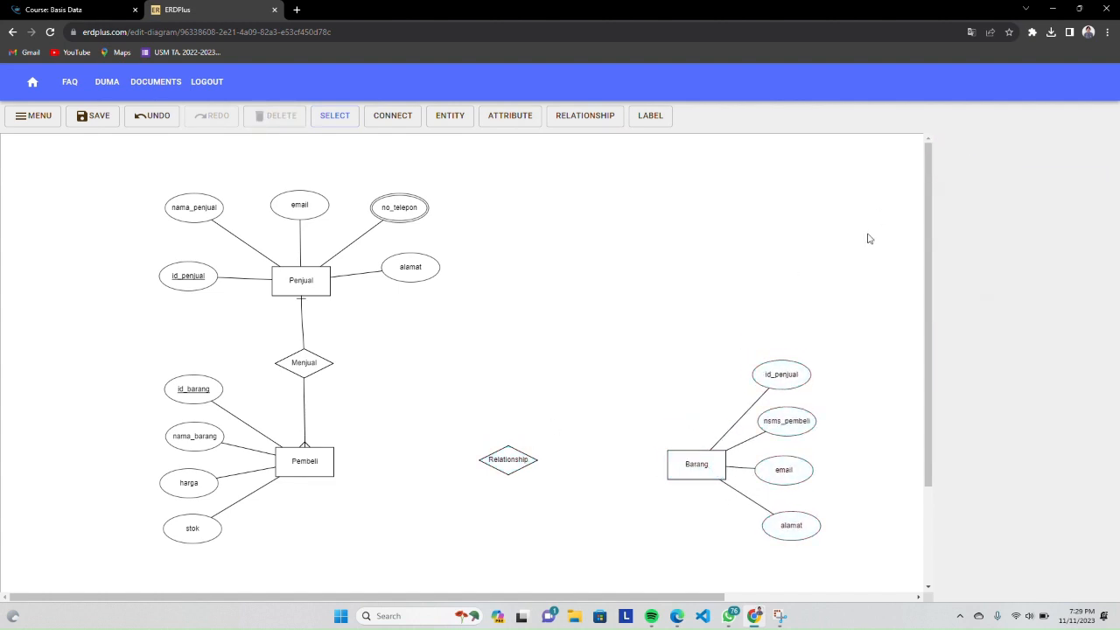
Name the new relationship Membeli and link it to Pembeli as entity one with One and to Barang as entity two with Many
click(509, 466)
text(Membeli)
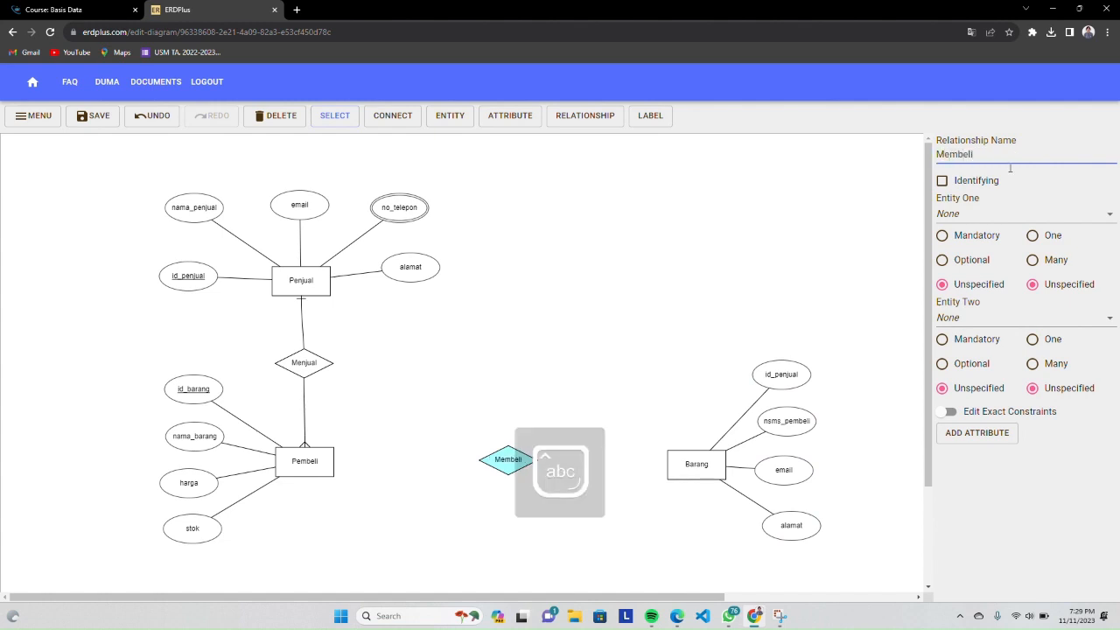
click(980, 213)
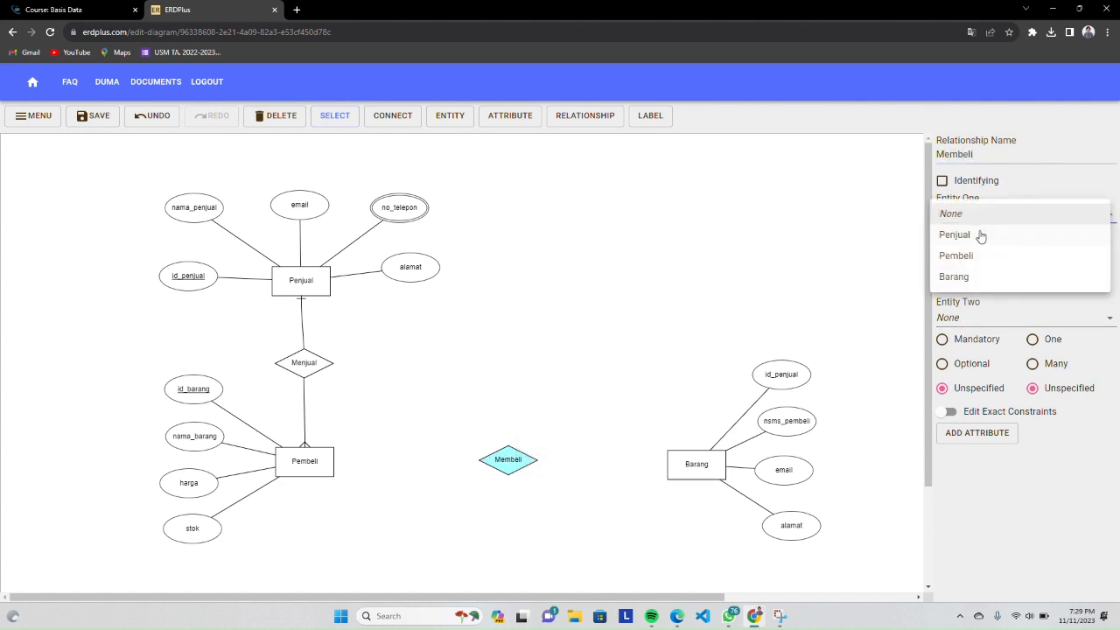
click(983, 277)
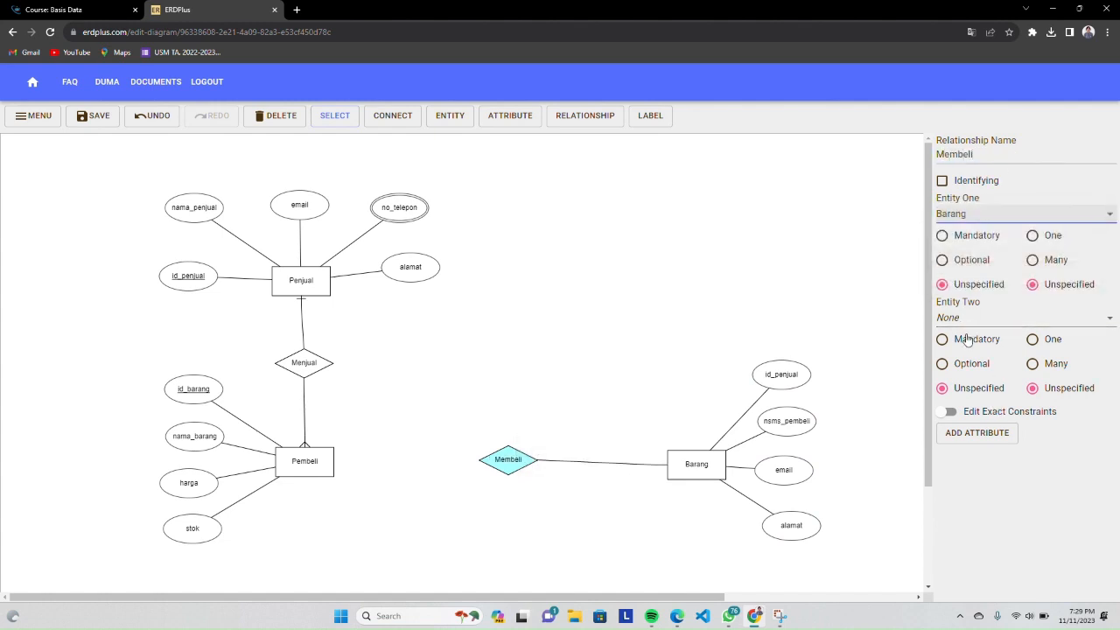
click(966, 212)
click(958, 192)
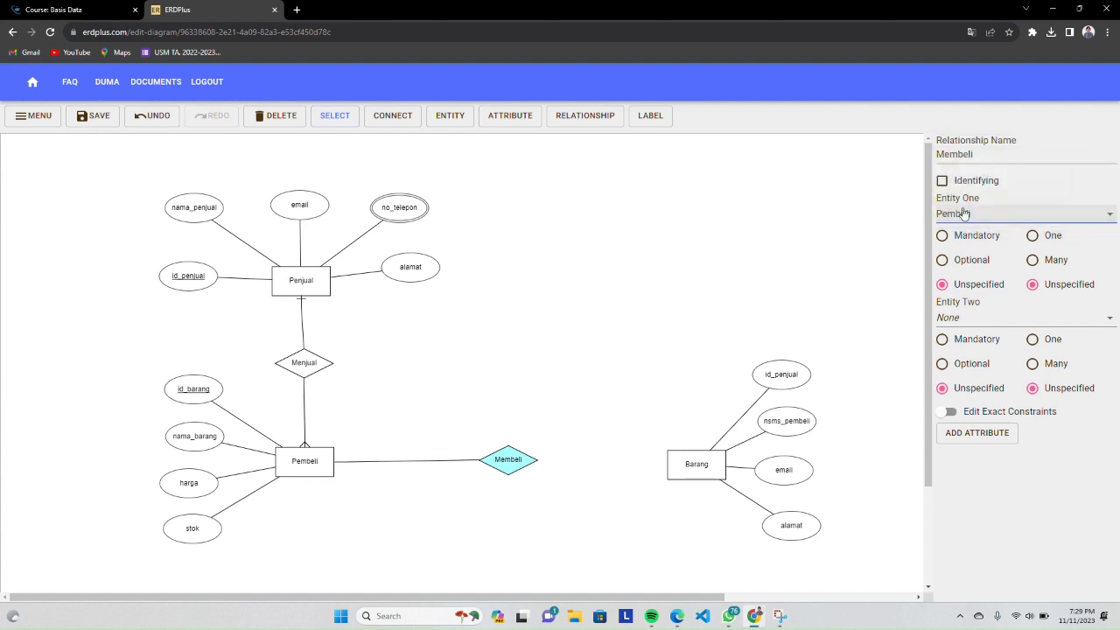
click(966, 320)
click(974, 383)
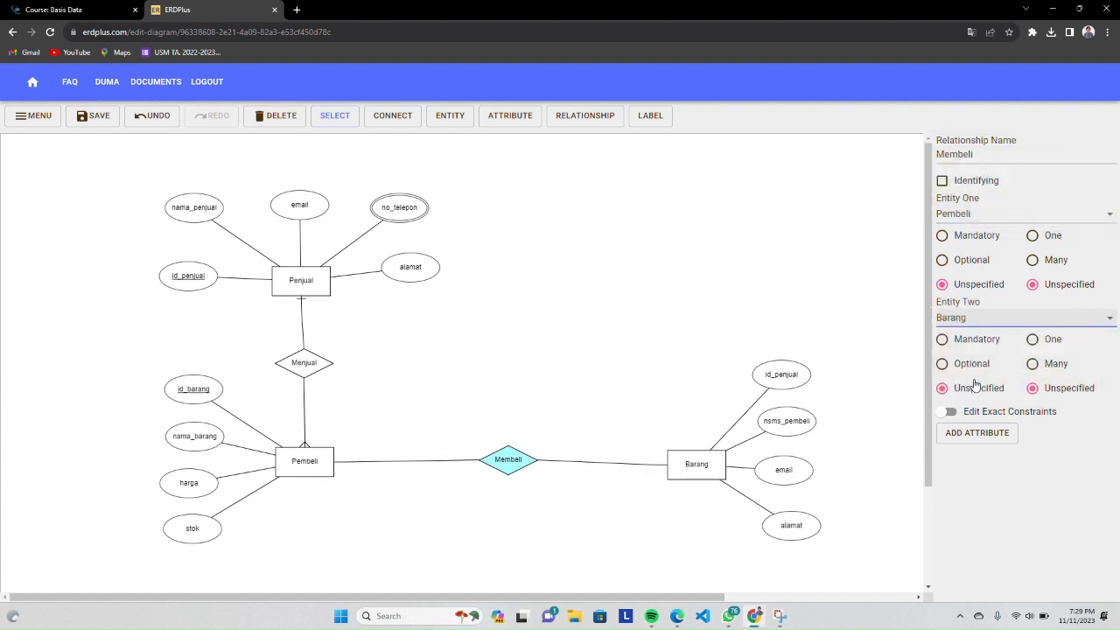
click(1036, 235)
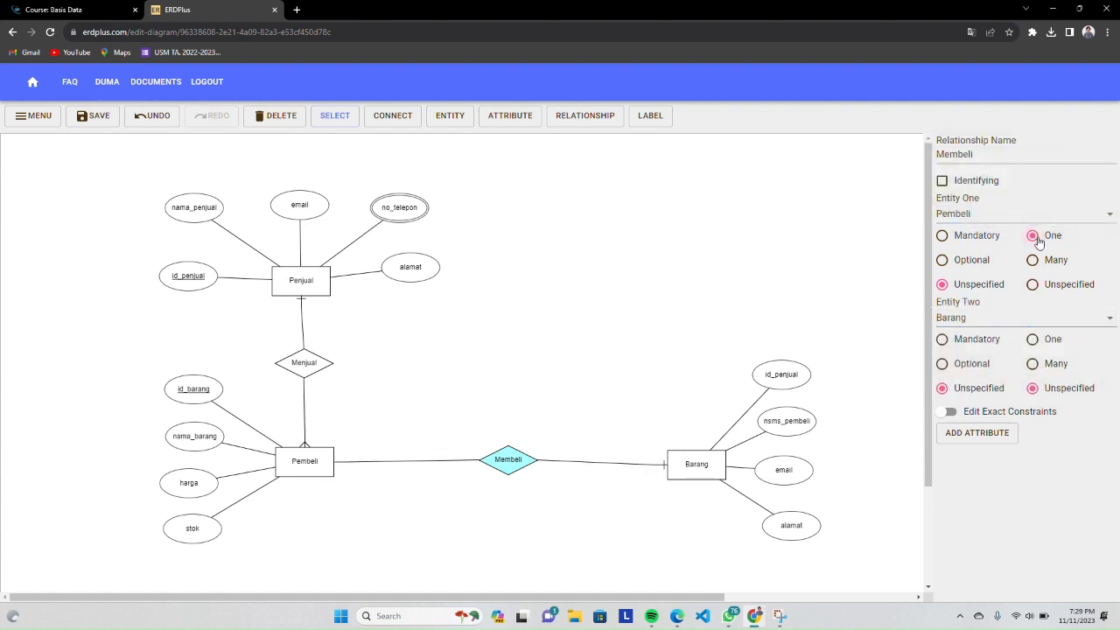
click(1038, 364)
Add two attributes named id_transaksi and id_penjual above the Membeli relationship
click(510, 116)
click(440, 381)
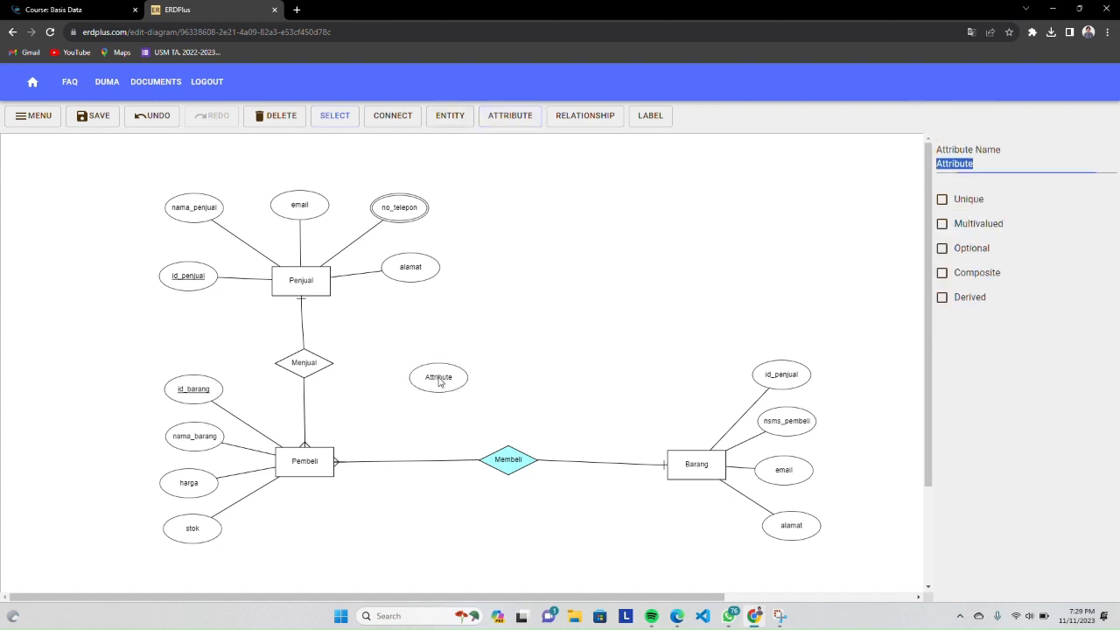
text(id_transaksi)
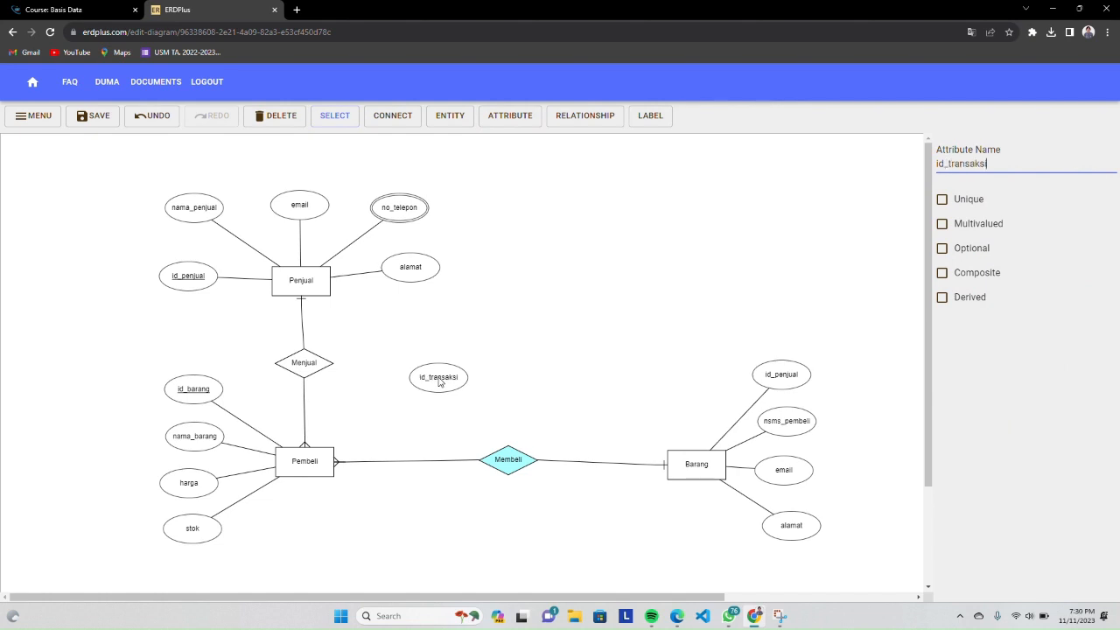
click(514, 110)
click(514, 374)
text(id)
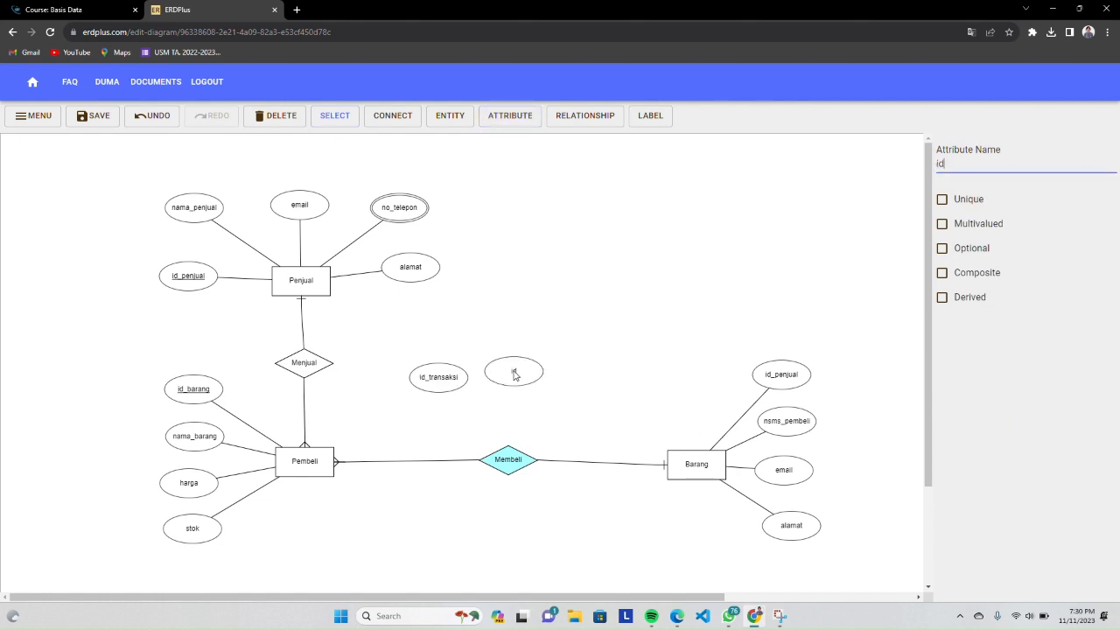
text(_penjual)
Add two more attributes named tanggal_beli and id_pembeli near the Membeli relationship
click(502, 116)
click(571, 376)
text(ta)
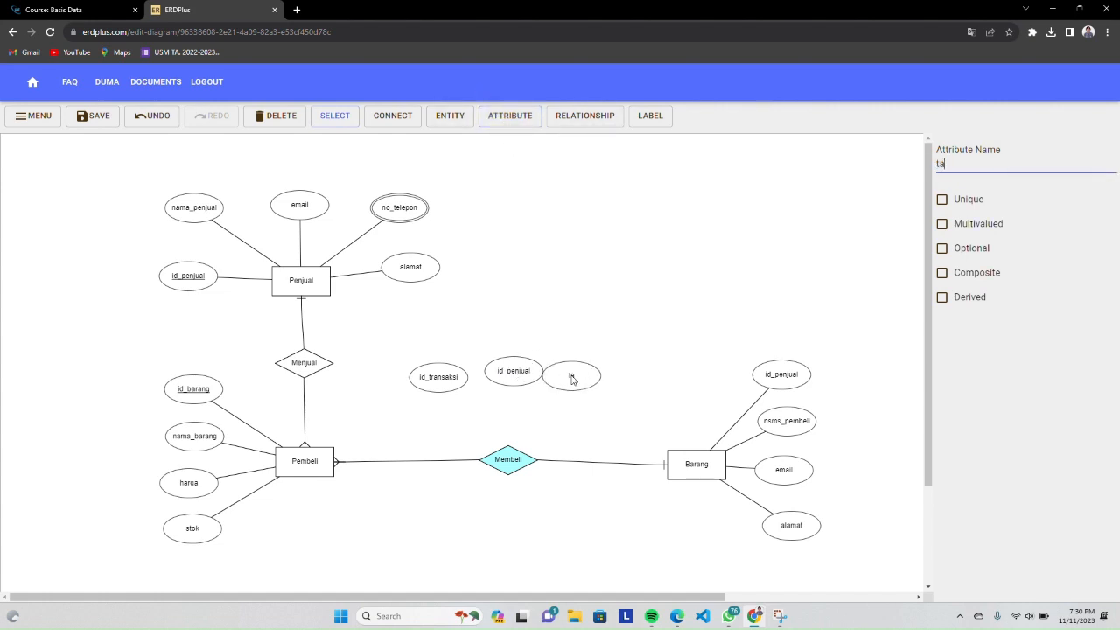
text(nggal_beli)
click(522, 119)
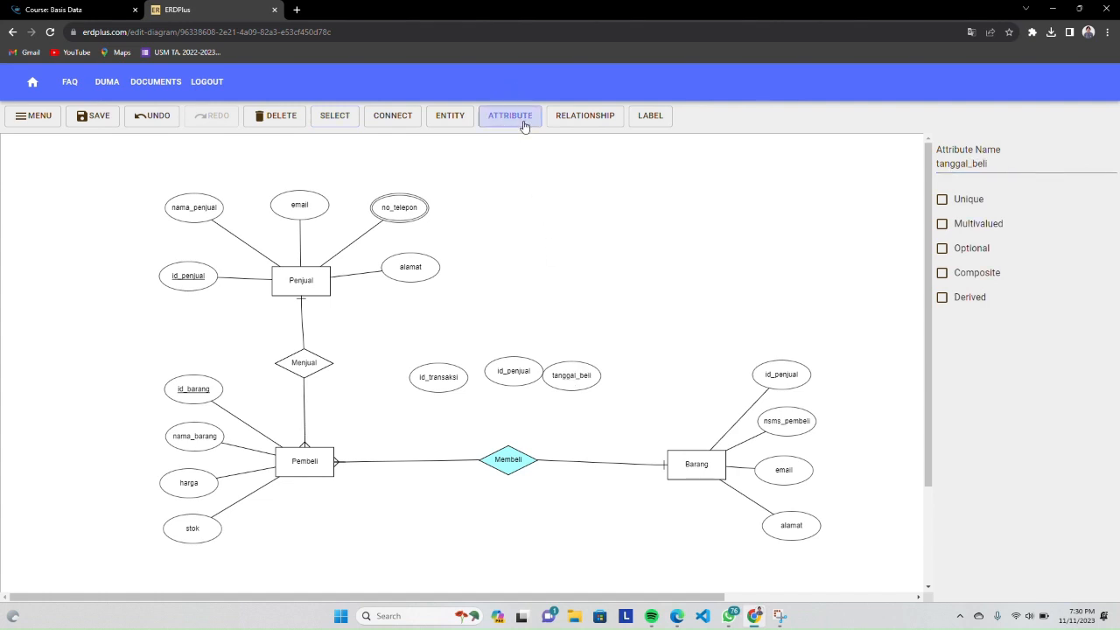
click(408, 416)
text(id)
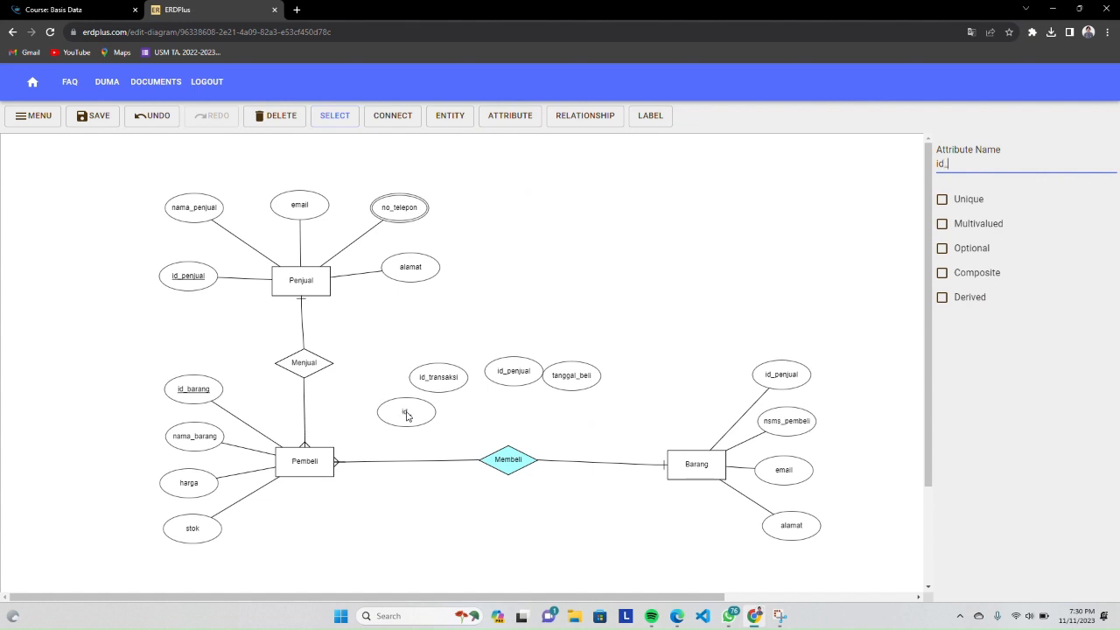
text(_pembeli)
Arrange the new attributes around Membeli, with id_pembeli below id_transaksi and tanggal_beli below id_penjual
drag(405, 417, 438, 429)
click(520, 382)
drag(561, 380, 569, 429)
drag(516, 378, 575, 378)
drag(582, 420, 579, 425)
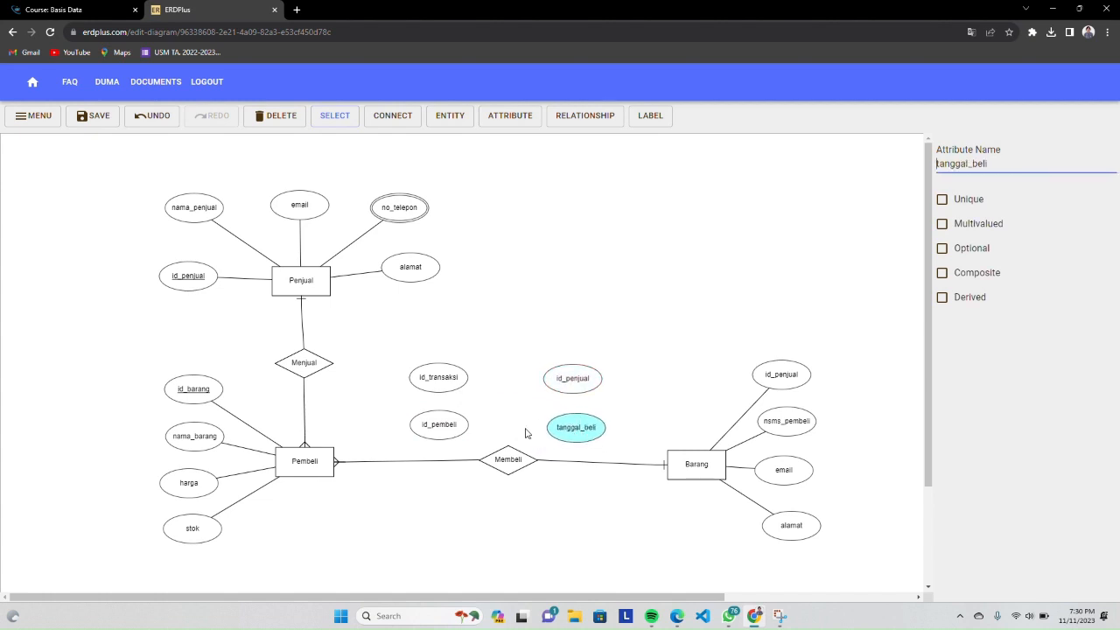
Connect id_transaksi, id_pembeli, id_penjual and tanggal_beli to the Membeli relationship
click(413, 117)
drag(439, 380, 507, 457)
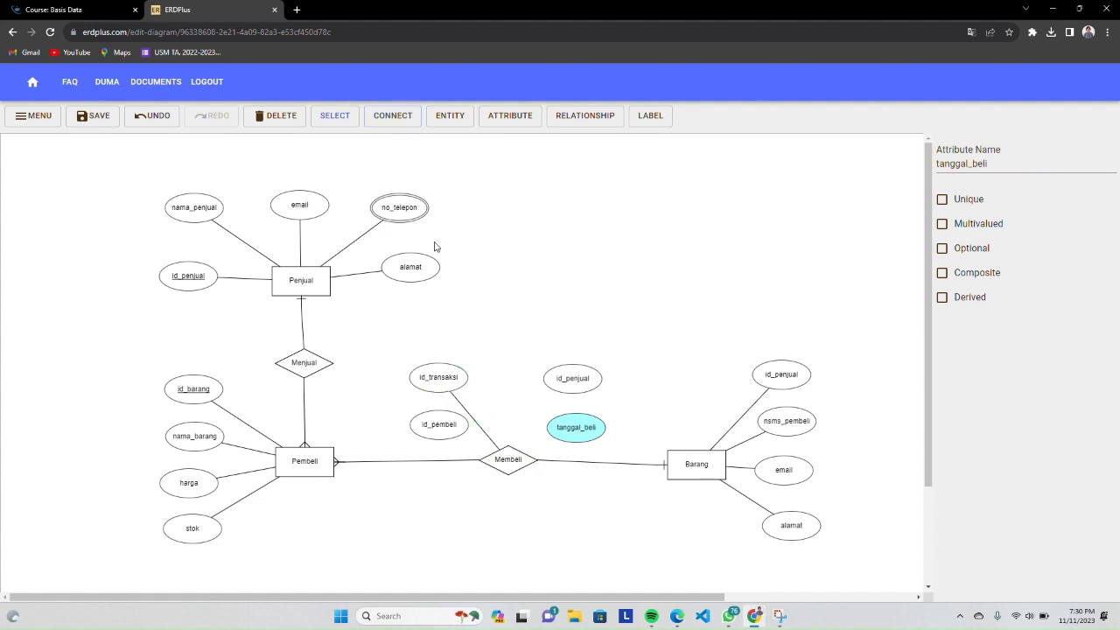
click(395, 123)
drag(447, 420, 508, 460)
click(405, 114)
drag(568, 378, 507, 458)
click(391, 114)
drag(593, 426, 509, 457)
click(689, 320)
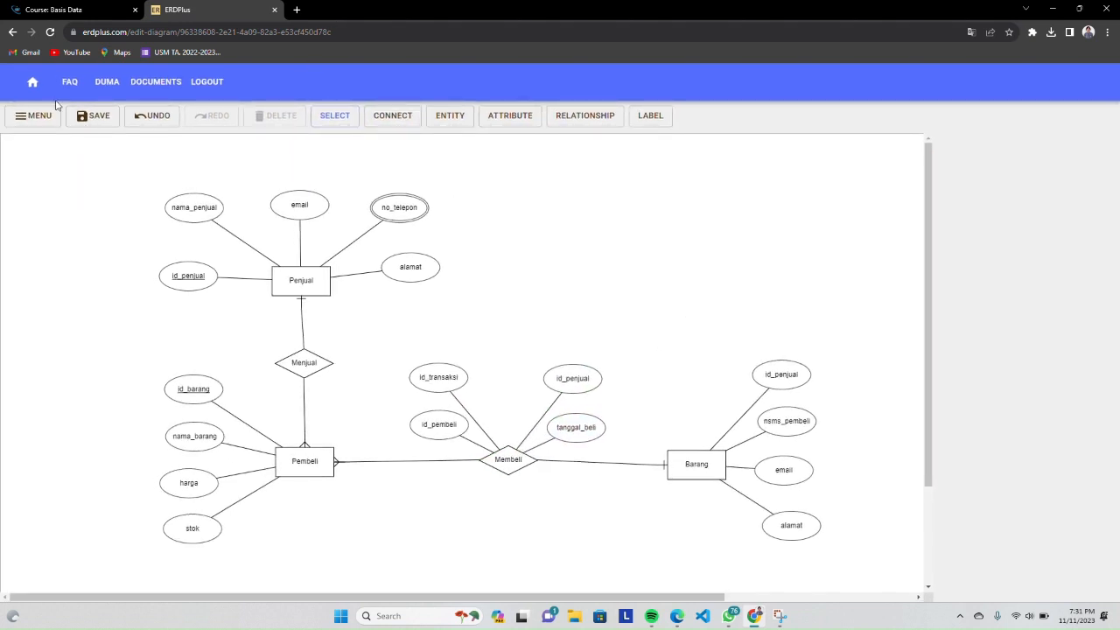
Save the diagram and export it as an image with a transparent background and high resolution (4x normal size)
click(101, 122)
click(54, 122)
click(55, 118)
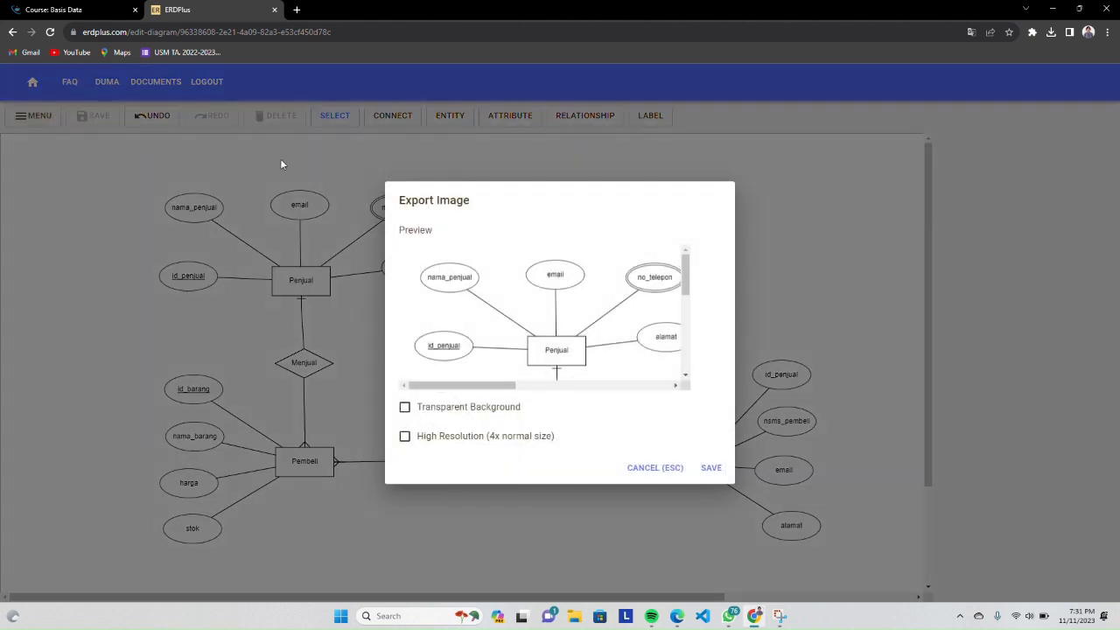
click(418, 405)
click(406, 436)
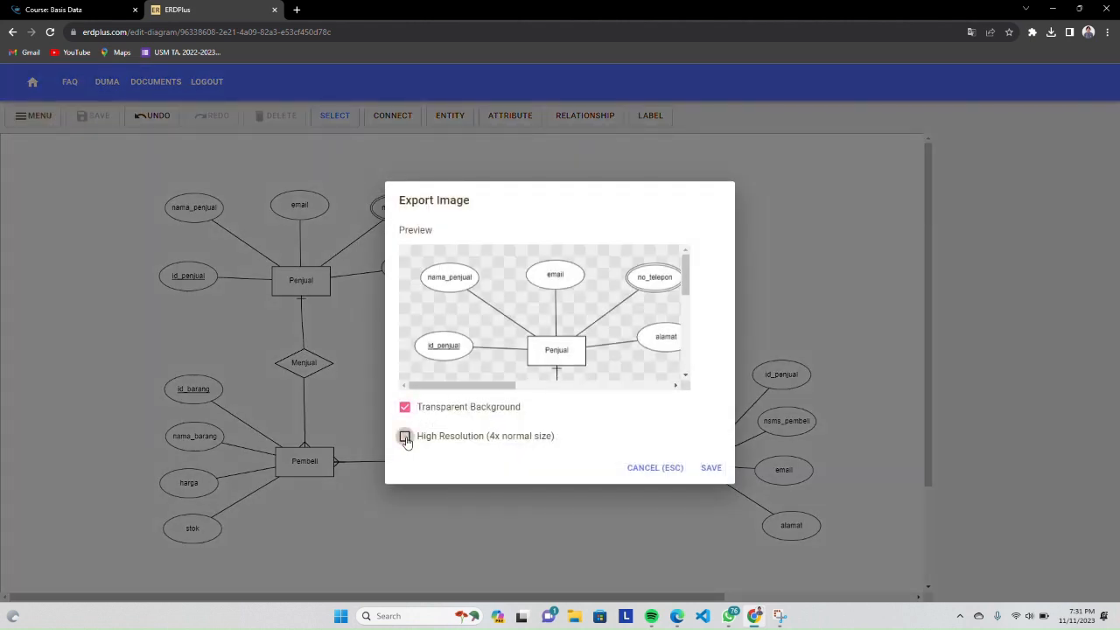
click(705, 468)
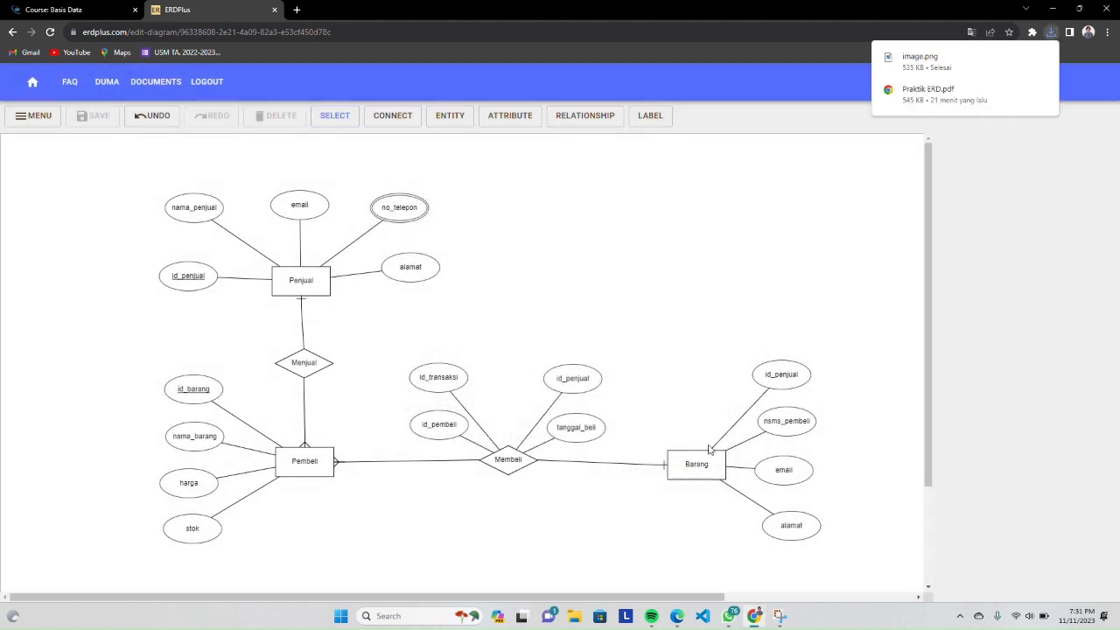
Open the downloaded image.png to check the exported diagram, and close the image viewer
click(896, 65)
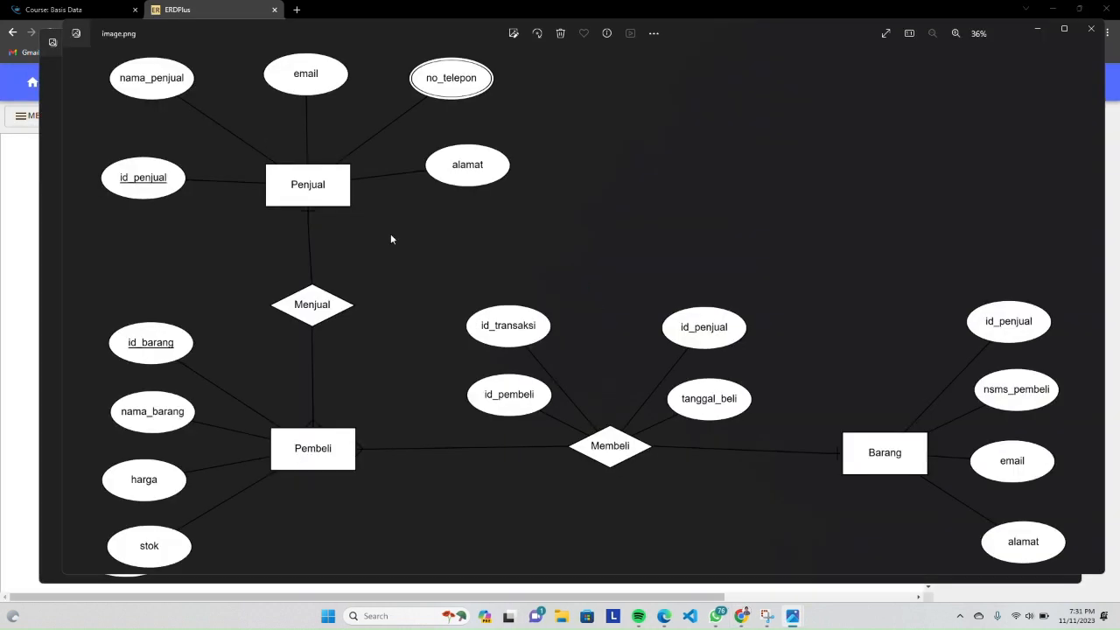
click(1066, 39)
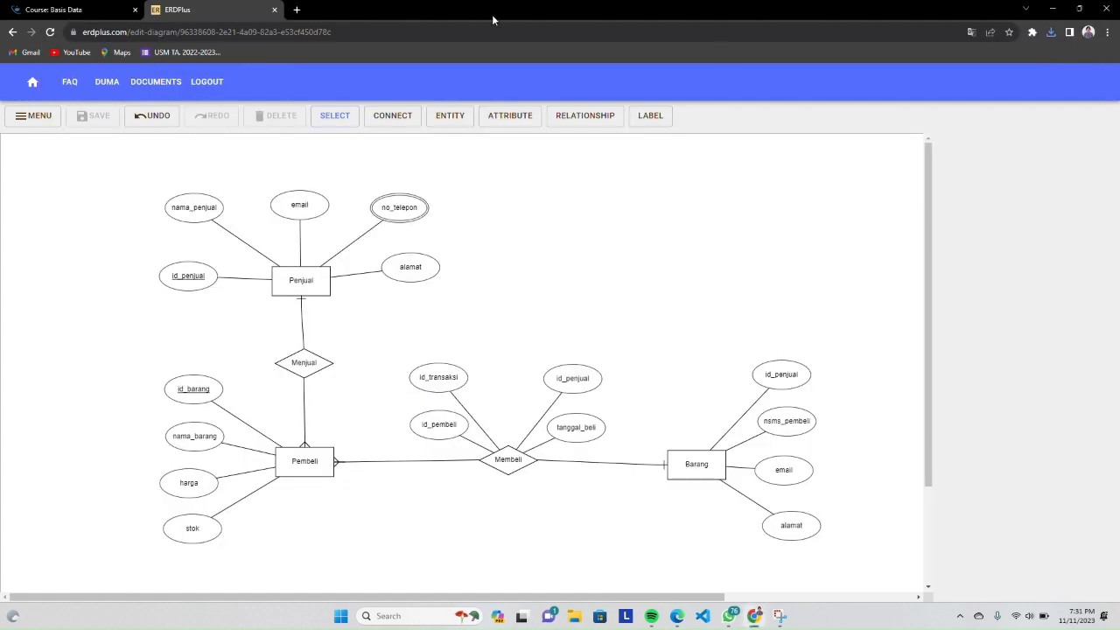